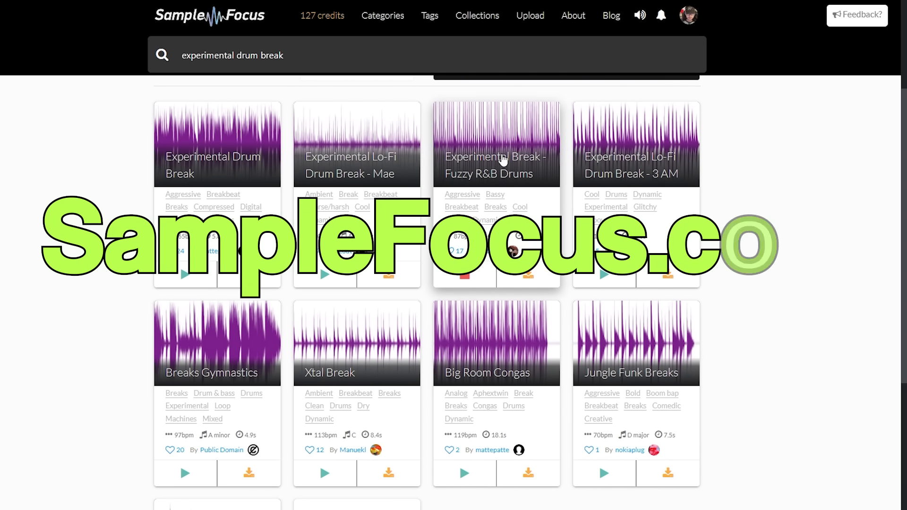
# Look over the effect devices on the SAMPLE FAST track.
pyautogui.moveTo(602, 172)
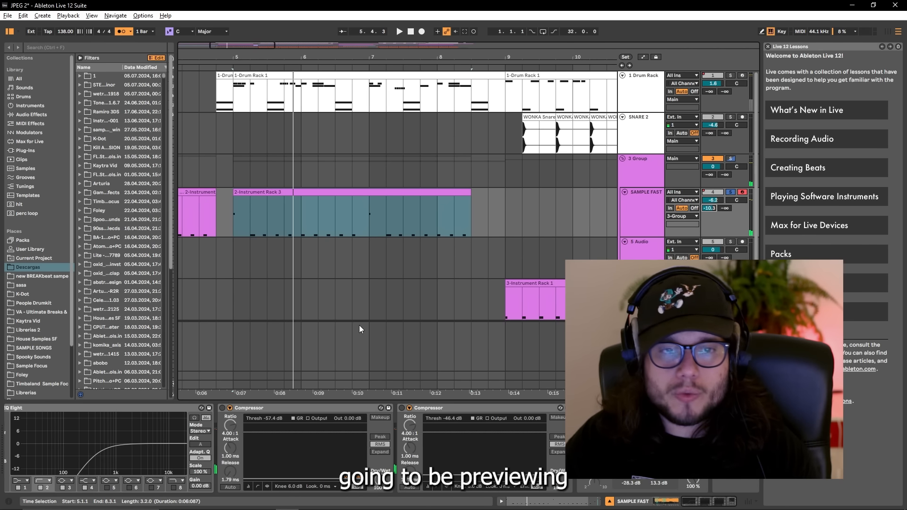
pyautogui.click(116, 414)
pyautogui.moveTo(700, 504)
pyautogui.mouseDown()
pyautogui.moveTo(672, 503)
pyautogui.moveTo(699, 502)
pyautogui.mouseUp()
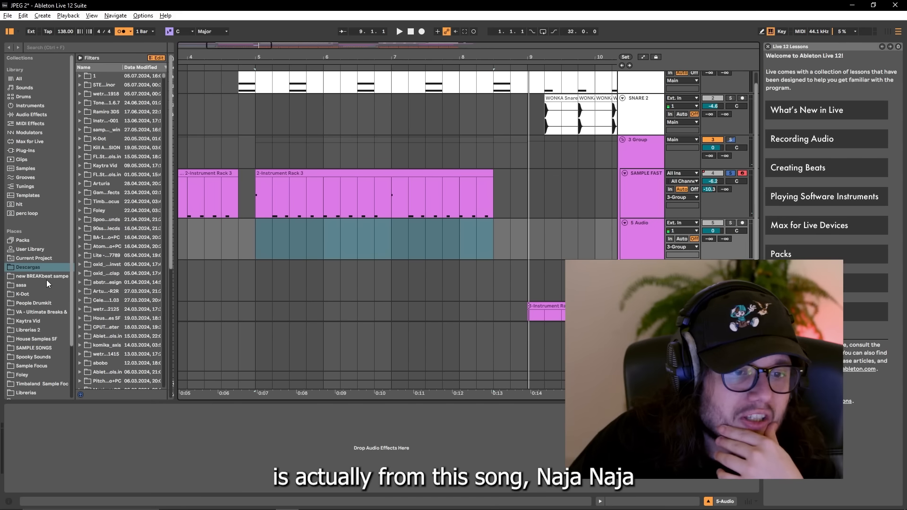
# Add the Ichiko Hashimoto Naja Naja song to the 5 Audio track and listen for the sampled part.
pyautogui.scroll(10, 101, 288)
pyautogui.scroll(-10, 113, 285)
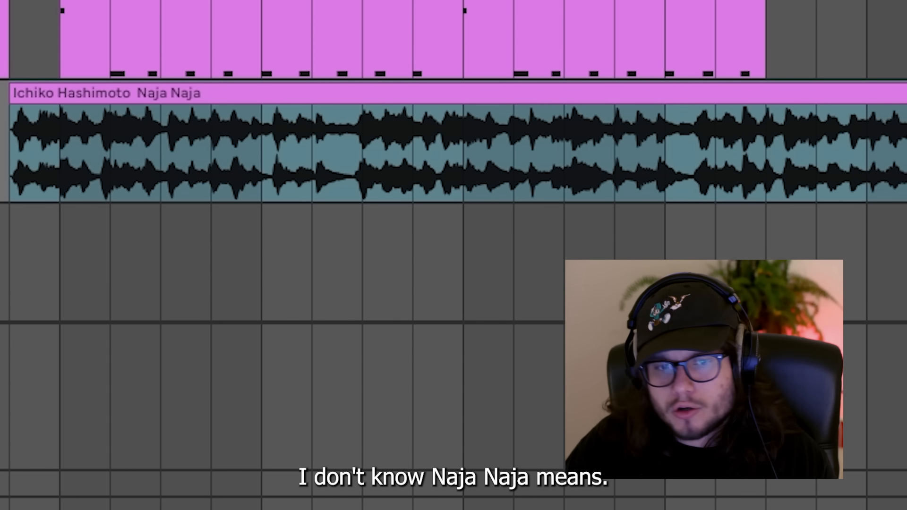
pyautogui.press('space')
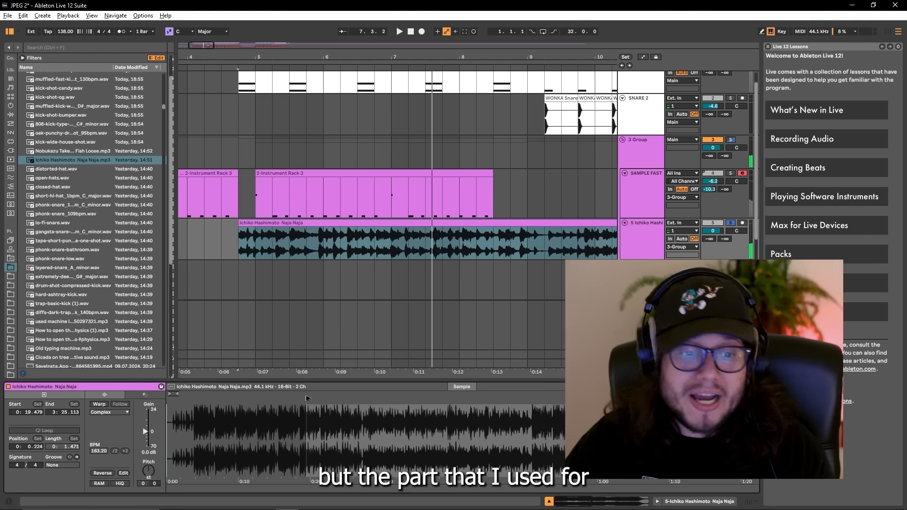
pyautogui.moveTo(201, 407); pyautogui.dragTo(243, 413)
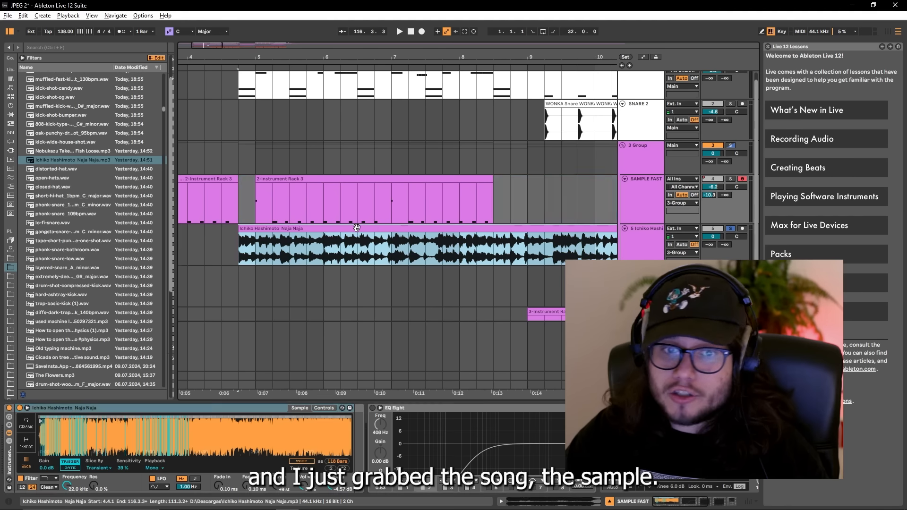
# Trim the Naja Naja clip to start at 7.3.1 and load it into the sampler on the SAMPLE FAST track.
pyautogui.click(258, 241)
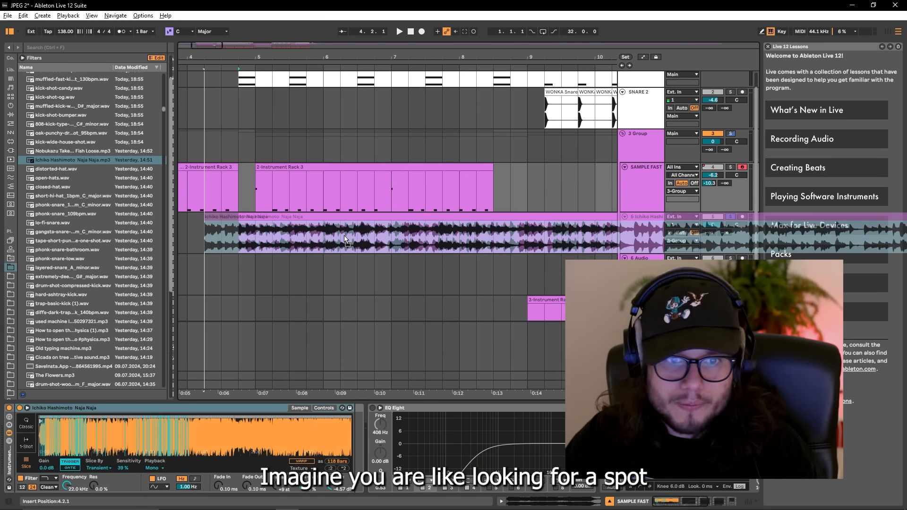
pyautogui.click(228, 227)
pyautogui.moveTo(205, 218); pyautogui.dragTo(415, 211)
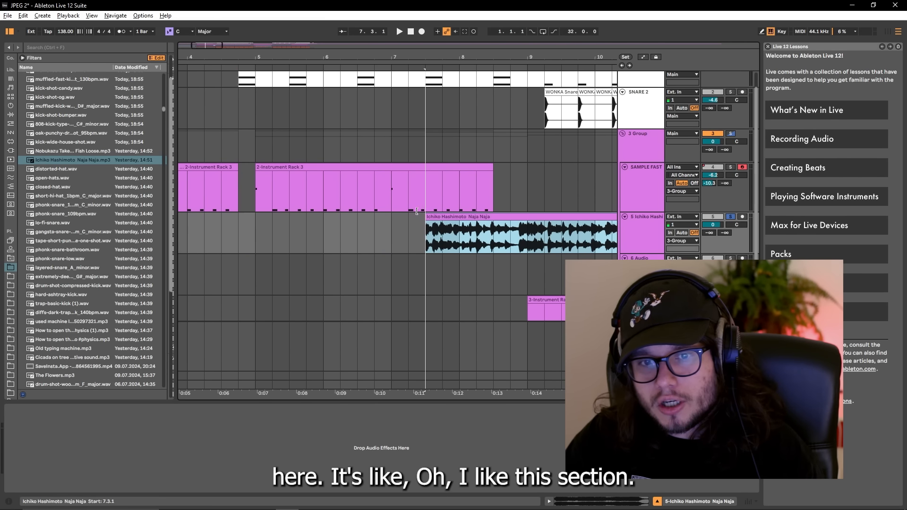
pyautogui.click(589, 206)
pyautogui.moveTo(567, 234); pyautogui.dragTo(208, 428)
pyautogui.scroll(5, 125, 437)
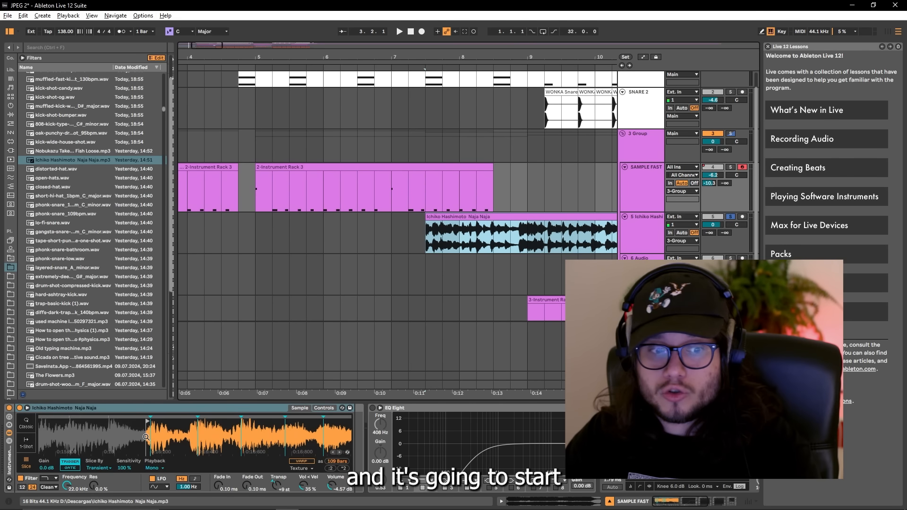
# Undo the trial trim to 8.1.1 and delete the Naja Naja clip from the 5 Audio track.
pyautogui.moveTo(424, 216); pyautogui.dragTo(459, 217)
pyautogui.click(579, 213)
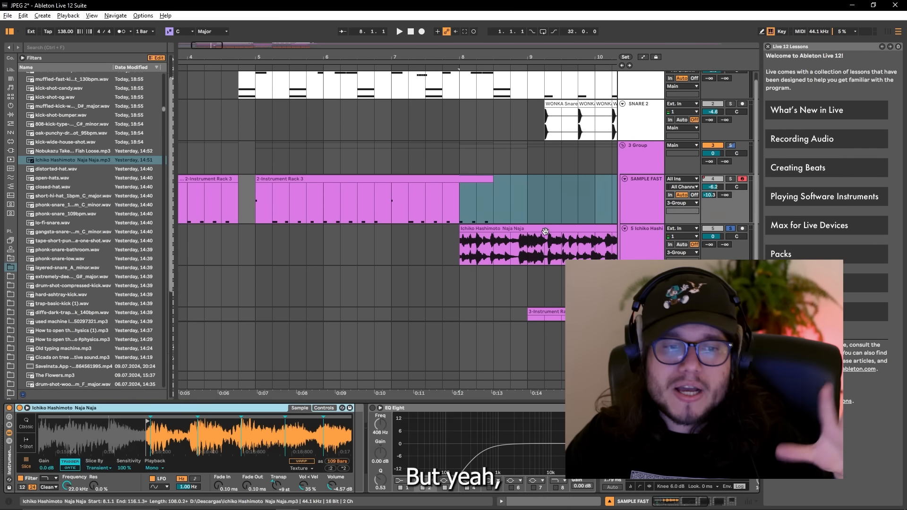
pyautogui.hotkey('ctrl', 'z')
pyautogui.click(539, 230)
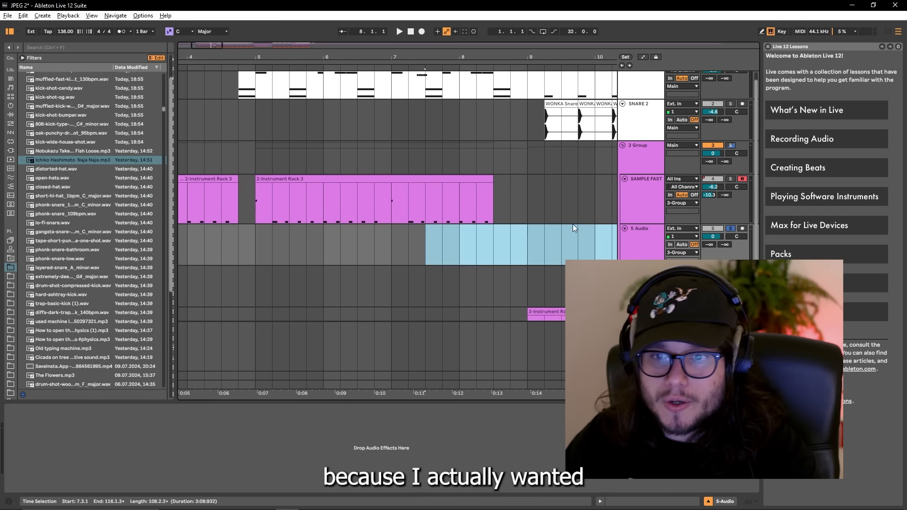
pyautogui.click(636, 194)
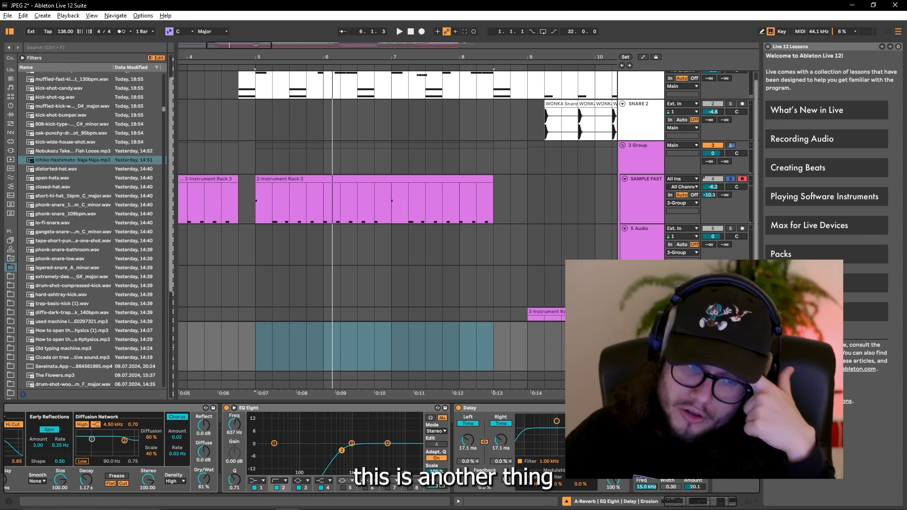
# Review the device chain on the A Reverb return track and set its Delay's left and right times to 8.15 ms.
pyautogui.moveTo(714, 503); pyautogui.dragTo(660, 507)
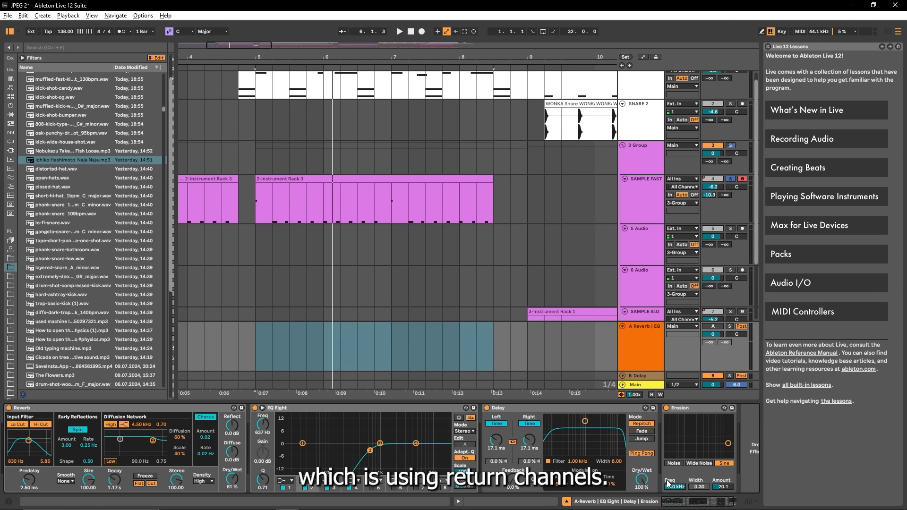
pyautogui.click(647, 361)
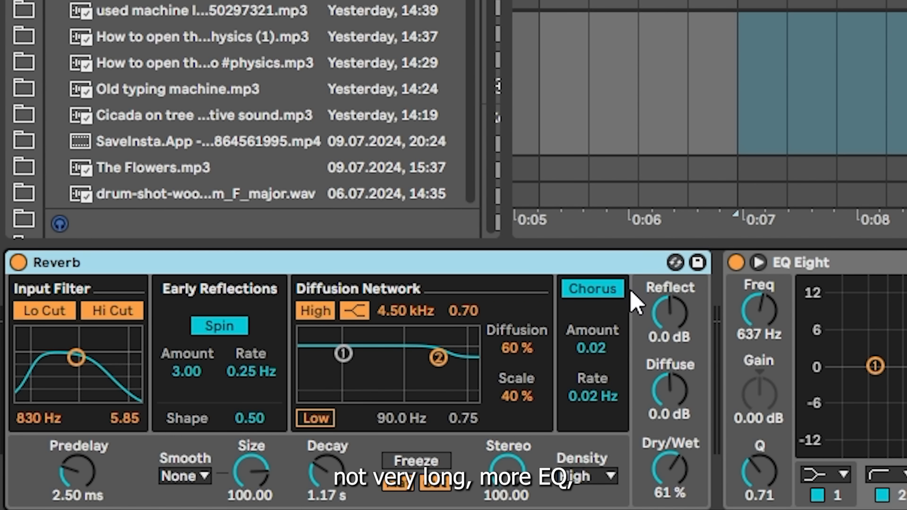
pyautogui.click(828, 266)
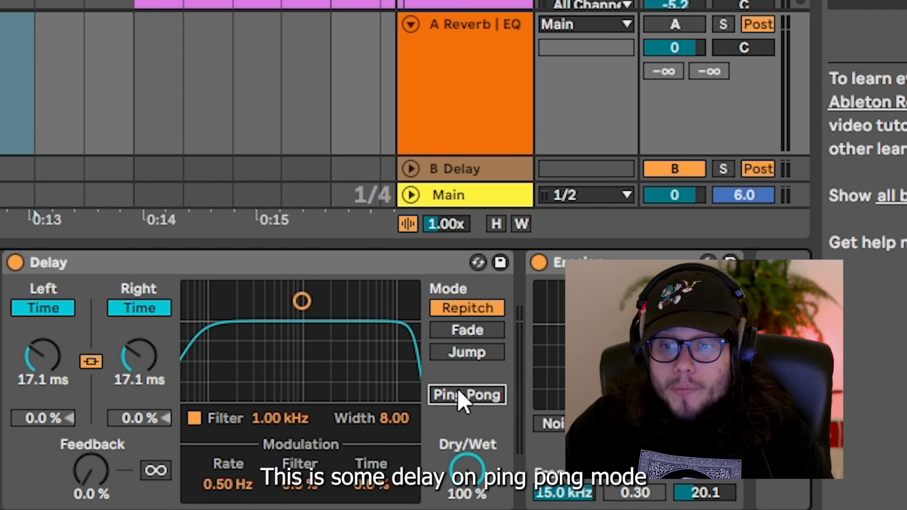
pyautogui.click(464, 451)
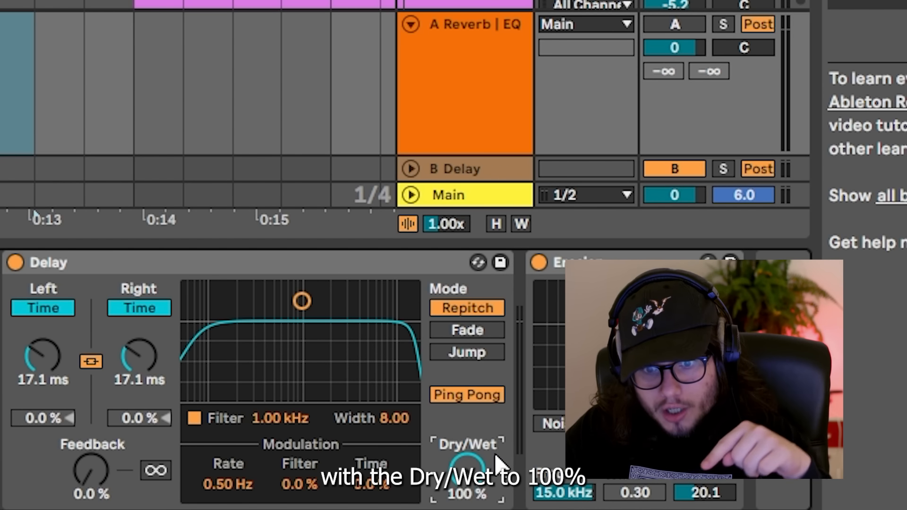
pyautogui.moveTo(132, 357); pyautogui.dragTo(132, 385)
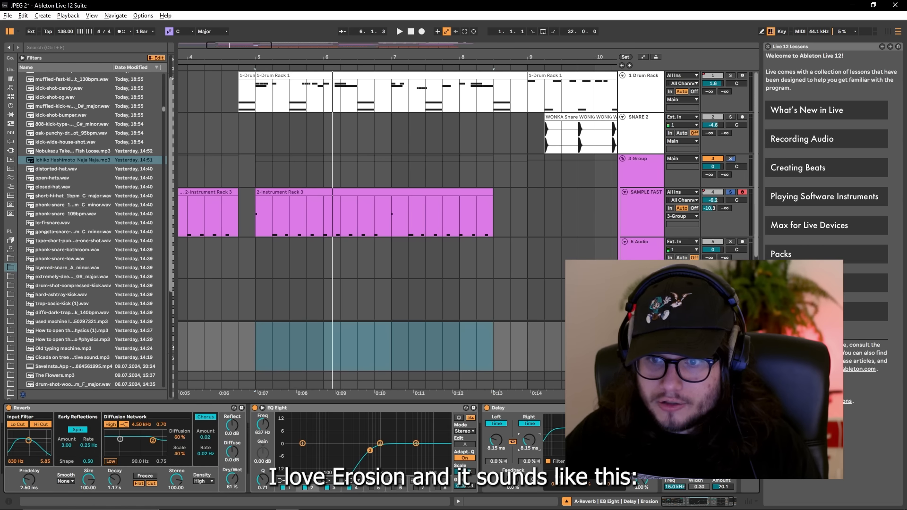
# Play the sample section to hear the A Reverb return, toggling the solo of the return and the SAMPLE FAST track.
pyautogui.press('space')
pyautogui.click(730, 327)
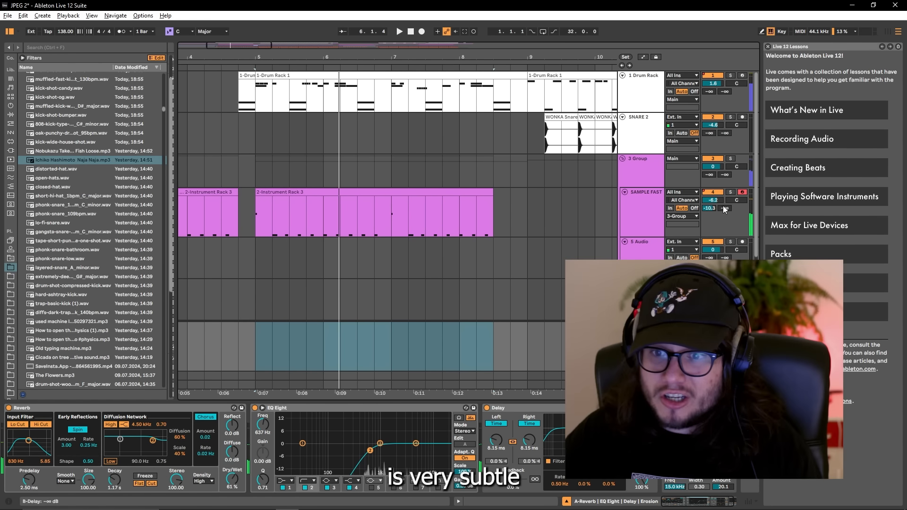
pyautogui.press('space')
pyautogui.click(730, 193)
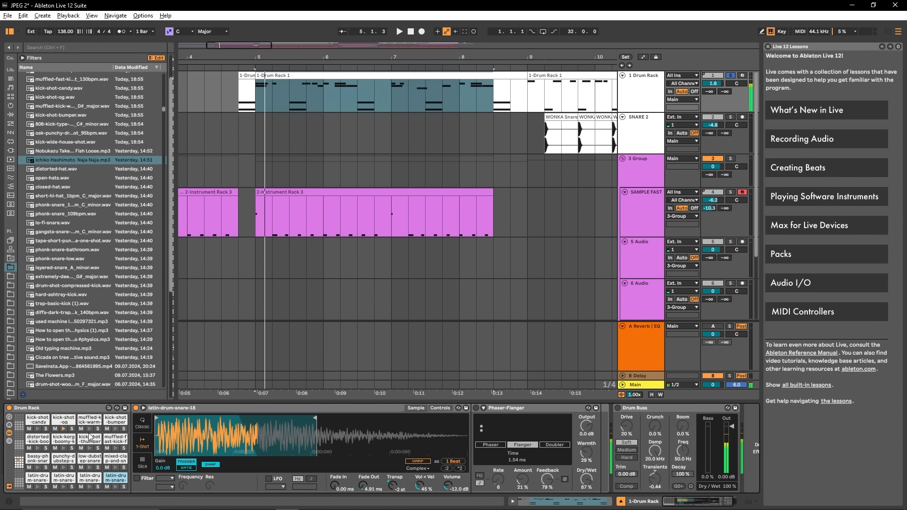
# Audition the Drum Rack sounds and compare them with the Drum Buss and Phaser-Flanger bypassed and active.
pyautogui.scroll(4, 37, 486)
pyautogui.click(64, 489)
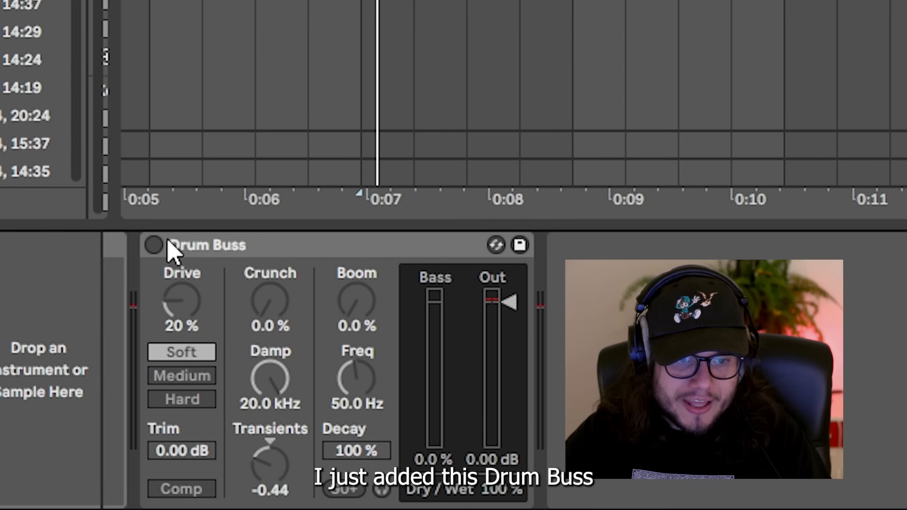
pyautogui.click(154, 243)
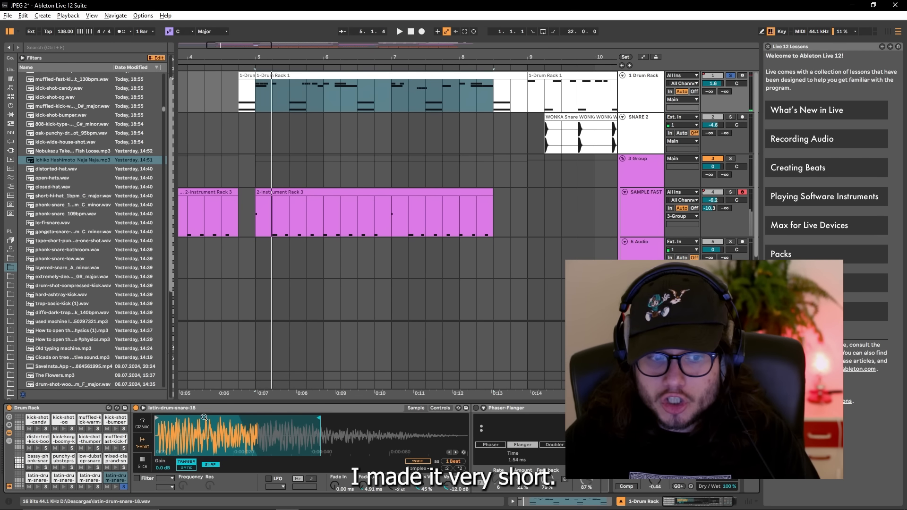
pyautogui.press('space')
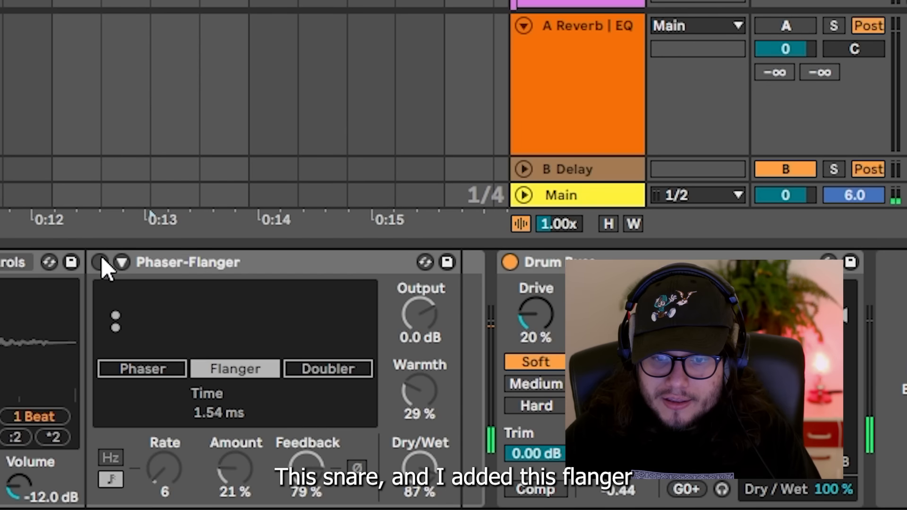
pyautogui.click(477, 408)
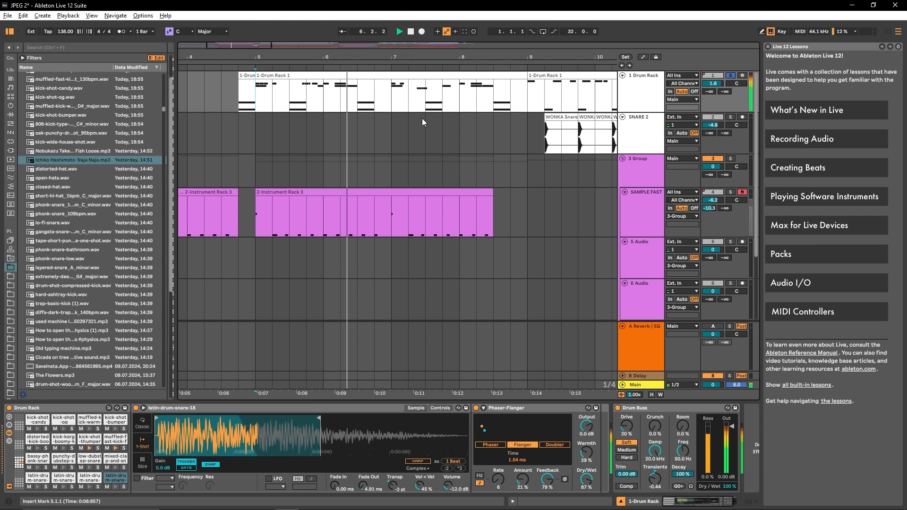
pyautogui.press('space')
# Open the Drum Rack clip at bar 5 in an enlarged note editor and examine its layered kick pattern.
pyautogui.doubleClick(416, 99)
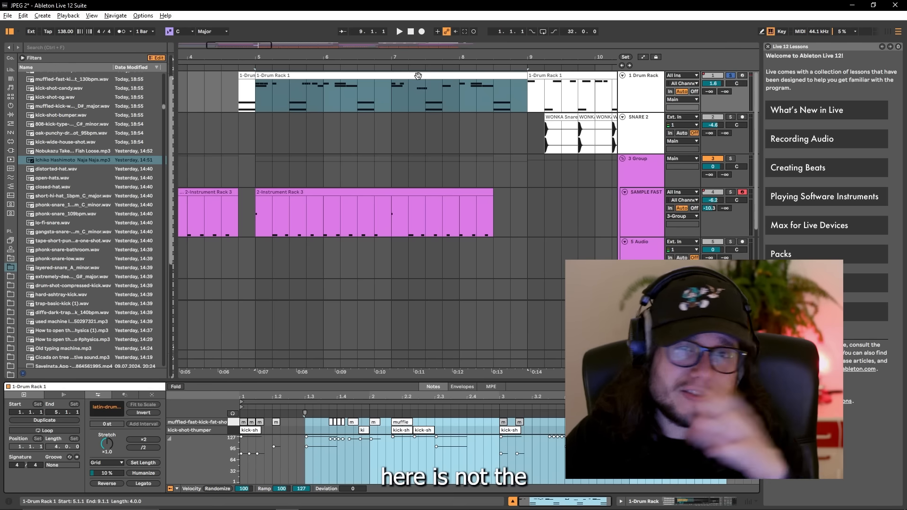
pyautogui.moveTo(446, 381); pyautogui.dragTo(446, 182)
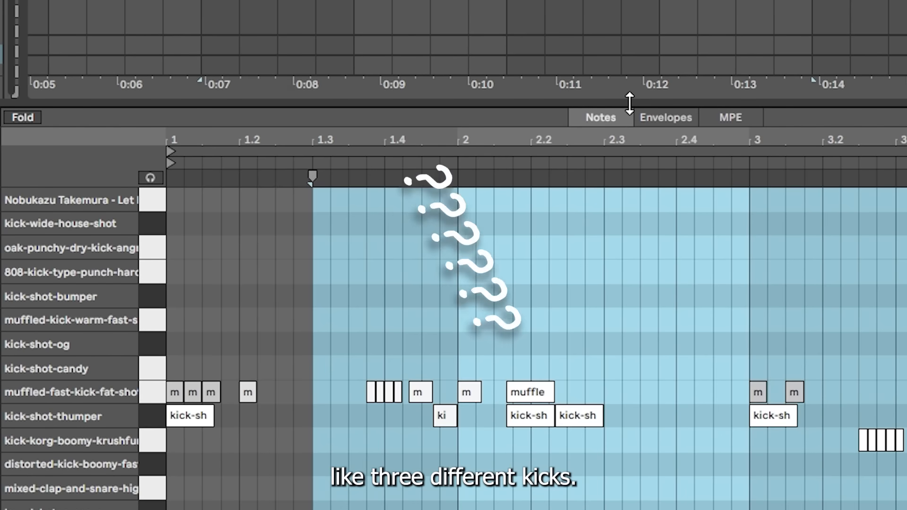
pyautogui.click(461, 289)
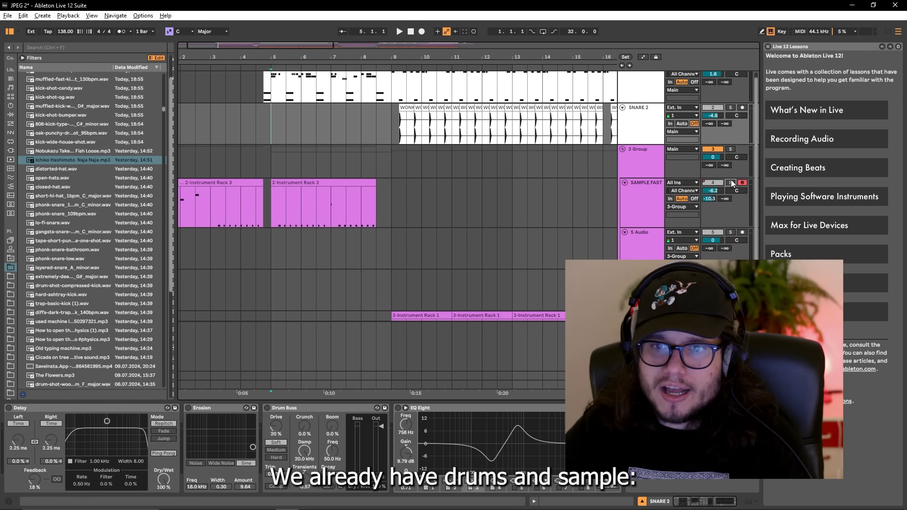
# Solo the SAMPLE FAST and 1 Drum Rack tracks and play them together from bar 5.
pyautogui.click(732, 182)
pyautogui.scroll(1, 718, 118)
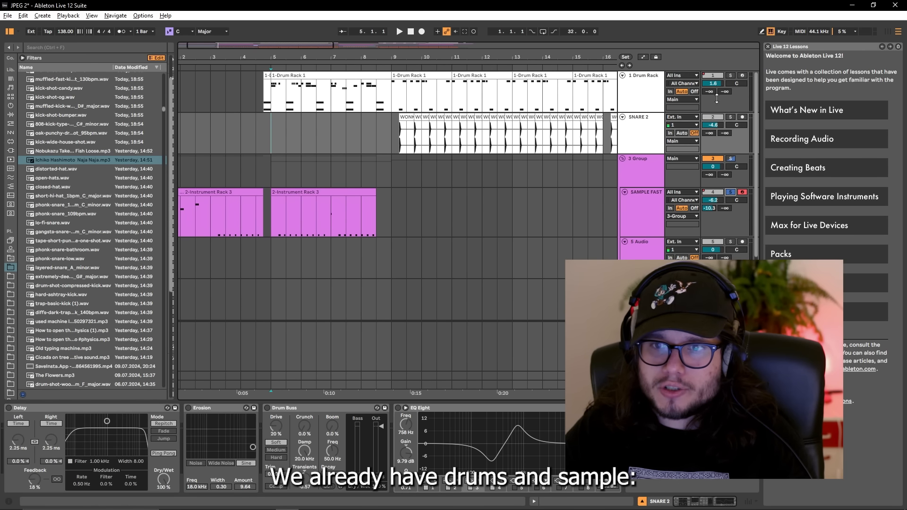
pyautogui.click(730, 76)
pyautogui.press('space')
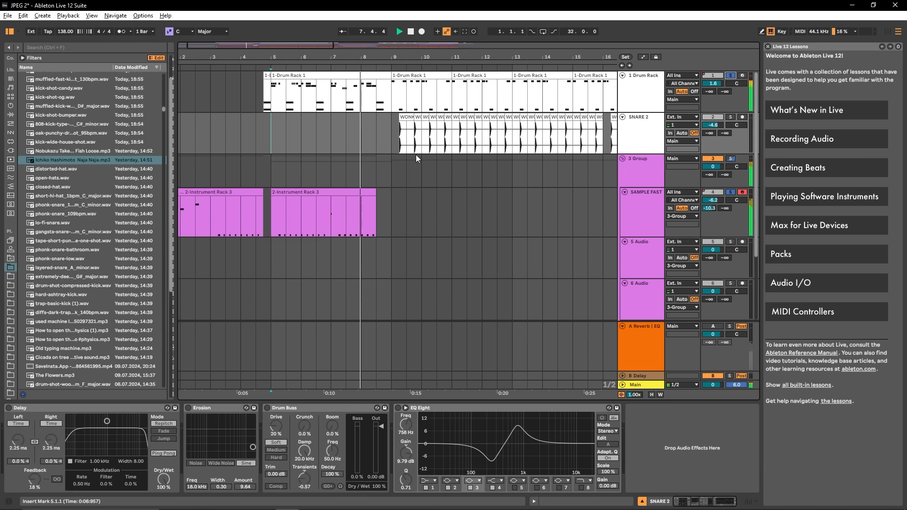
# Open the audio input source selection of the RE-SAMPLE track.
pyautogui.scroll(-4, 426, 161)
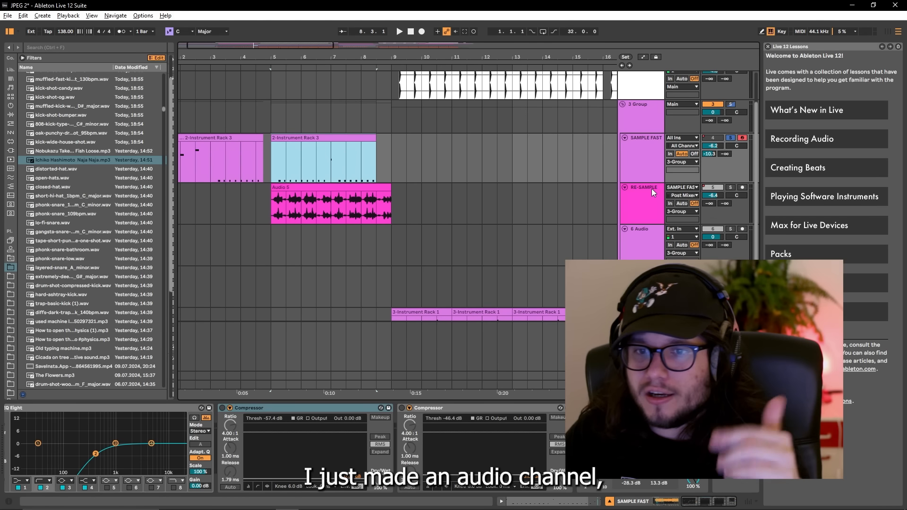
pyautogui.click(684, 187)
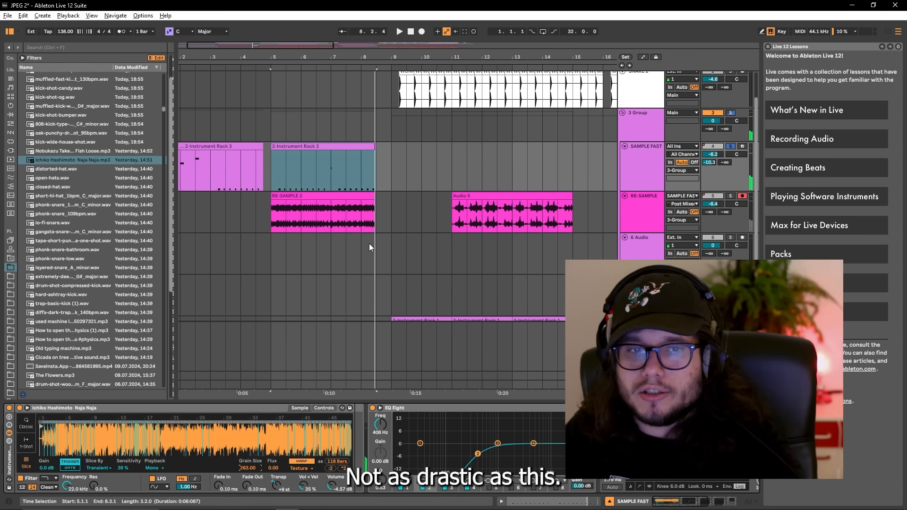
# Delete the RE-SAMPLE 2 take and move the Audio 5 clip to the start of bar 5 on the RE-SAMPLE track.
pyautogui.click(341, 204)
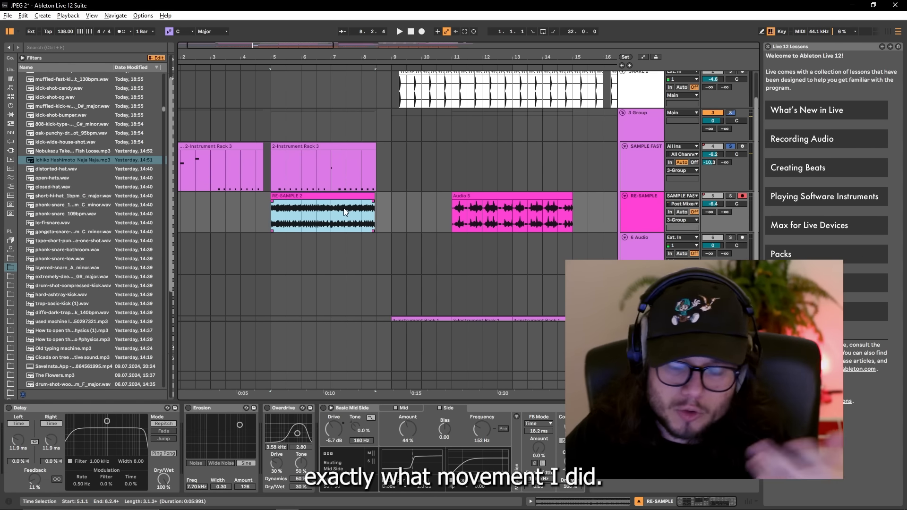
pyautogui.press('Delete')
pyautogui.click(505, 197)
pyautogui.moveTo(505, 196); pyautogui.dragTo(323, 197)
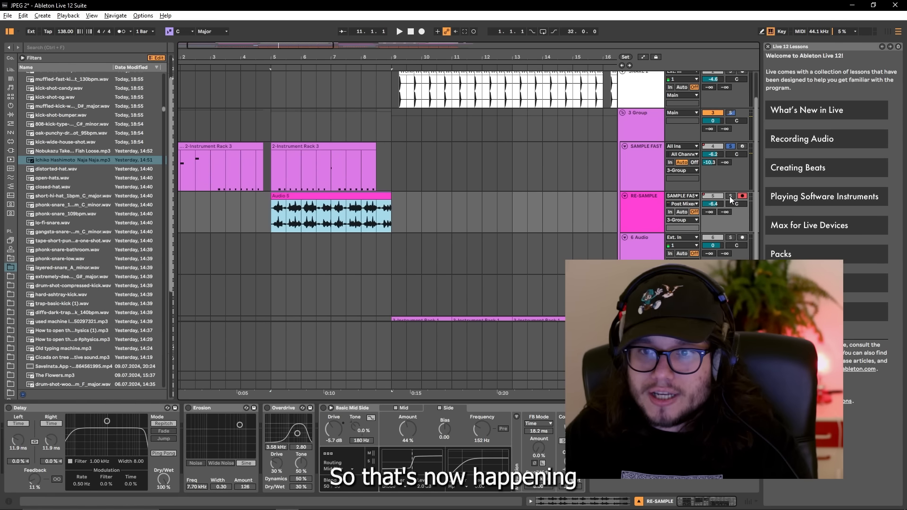
# Play the RE-SAMPLE track and compare its sound with the Delay bypassed and active.
pyautogui.scroll(2, 411, 110)
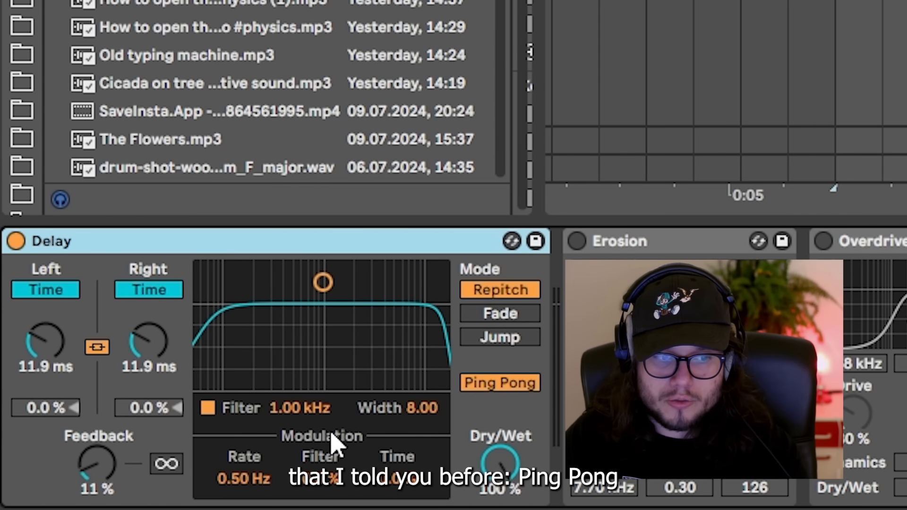
pyautogui.press('space')
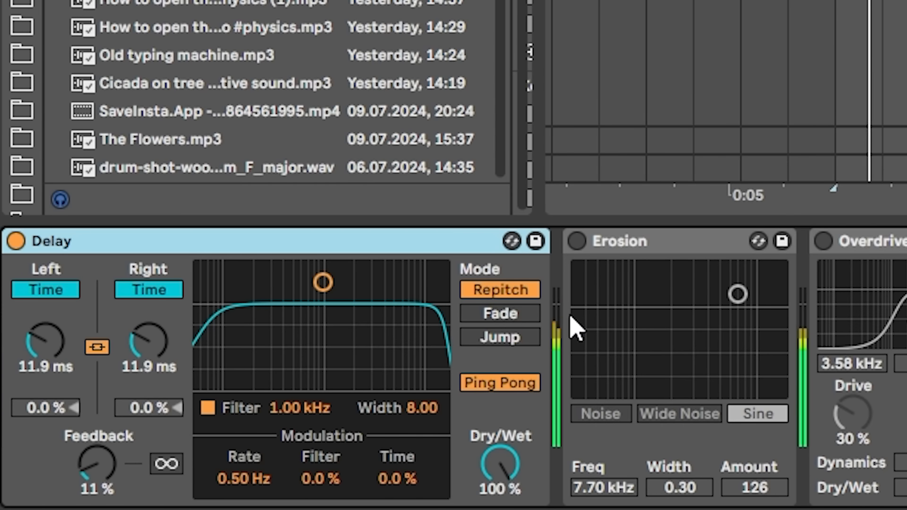
pyautogui.click(16, 241)
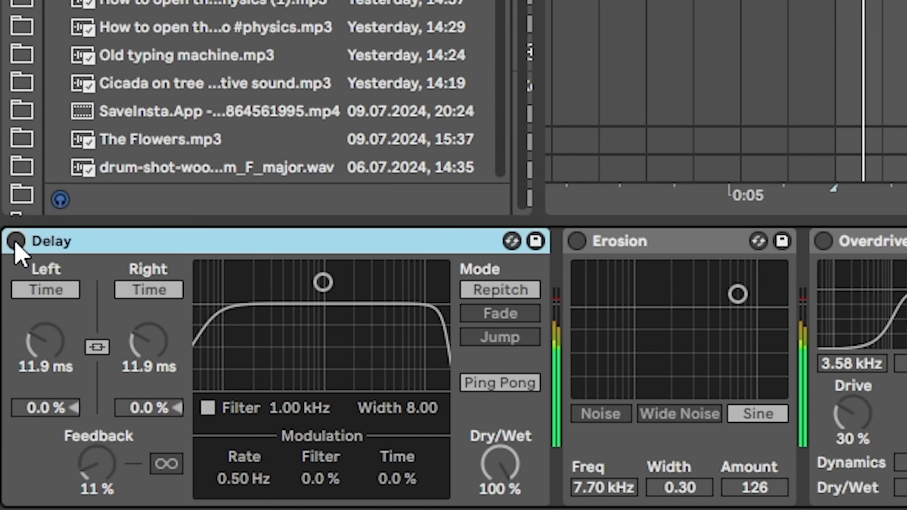
pyautogui.click(16, 242)
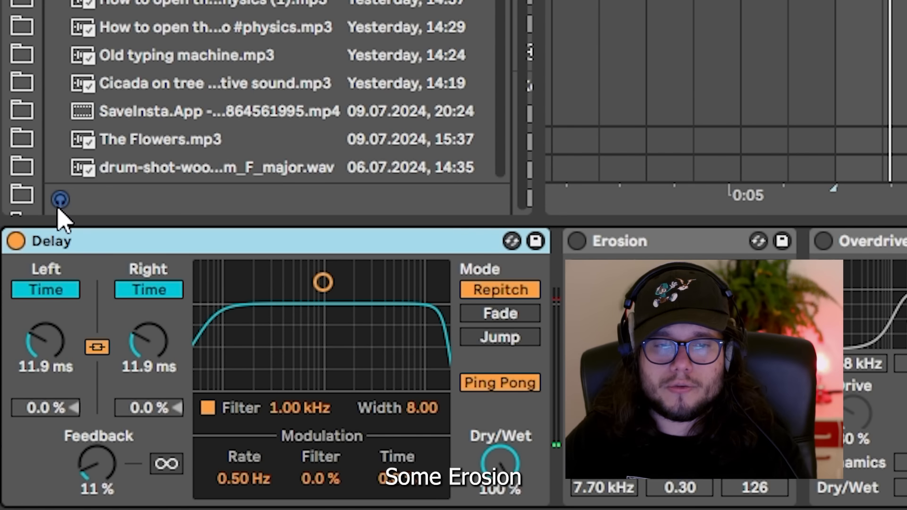
# Activate the Erosion, Overdrive and Basic Mid Side effects on the RE-SAMPLE track.
pyautogui.click(576, 241)
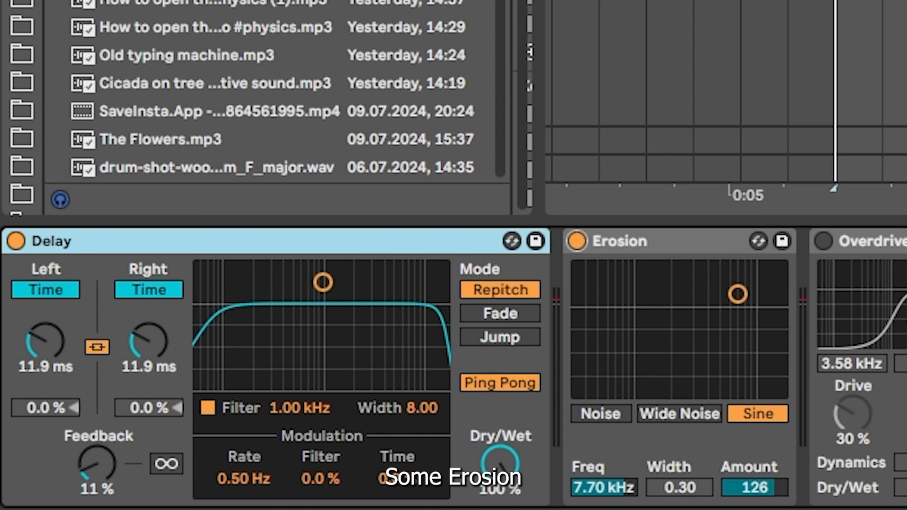
pyautogui.click(827, 240)
pyautogui.click(438, 241)
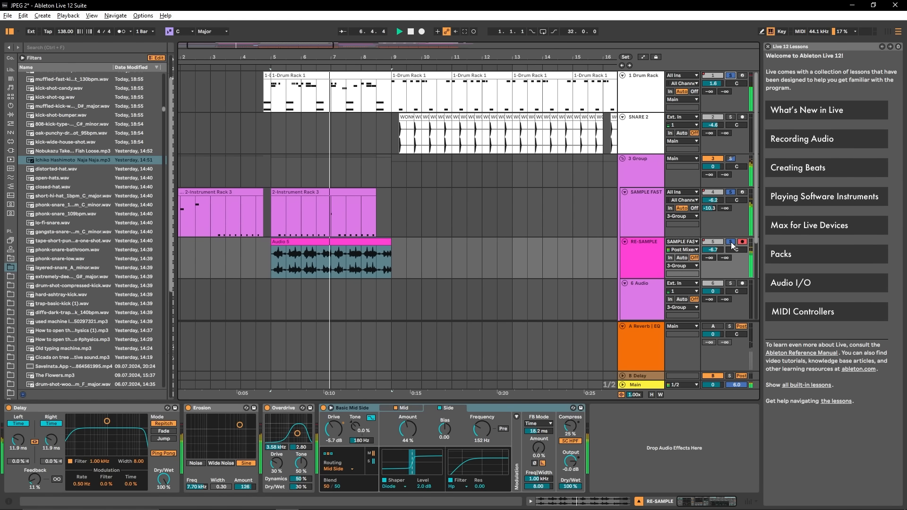
# Solo the VOLVO SAMPLE track in the BREAKBEATS group and play its chopped clips from bar 5.
pyautogui.scroll(-3, 477, 229)
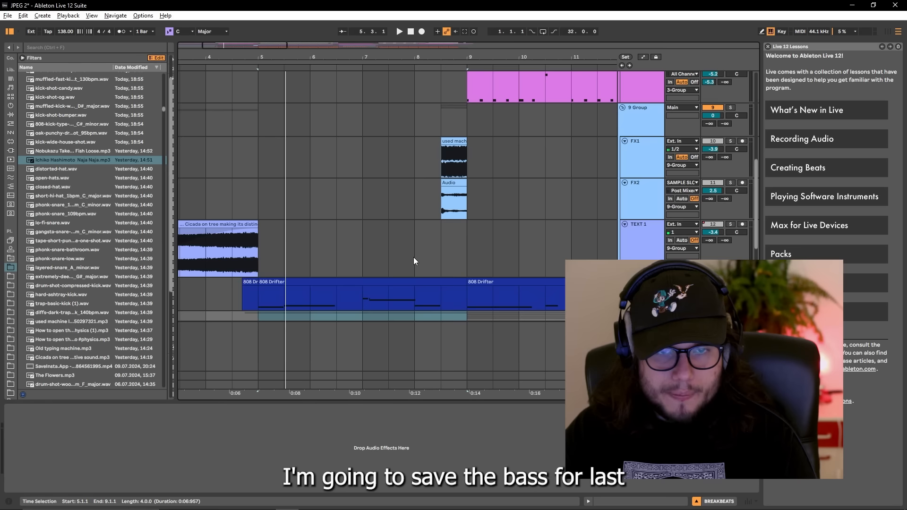
pyautogui.scroll(3, 414, 261)
pyautogui.scroll(-2, 546, 285)
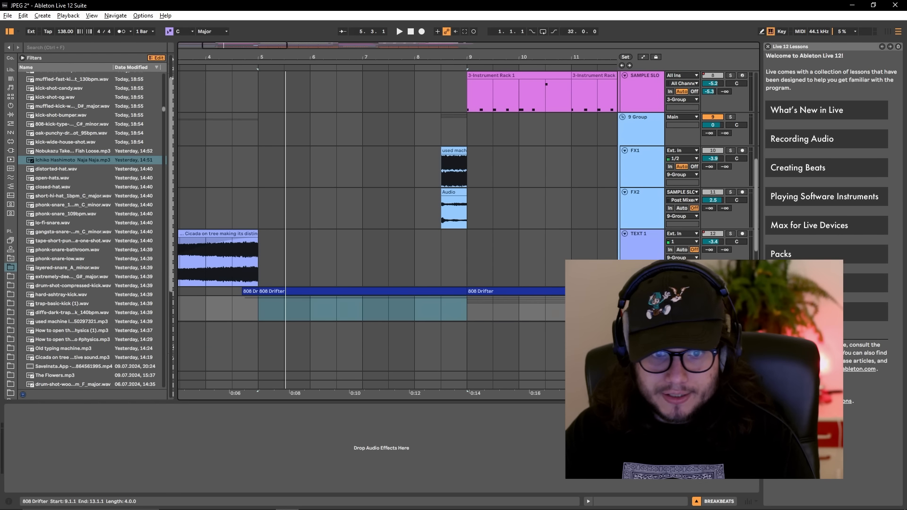
pyautogui.scroll(-5, 642, 248)
pyautogui.click(641, 247)
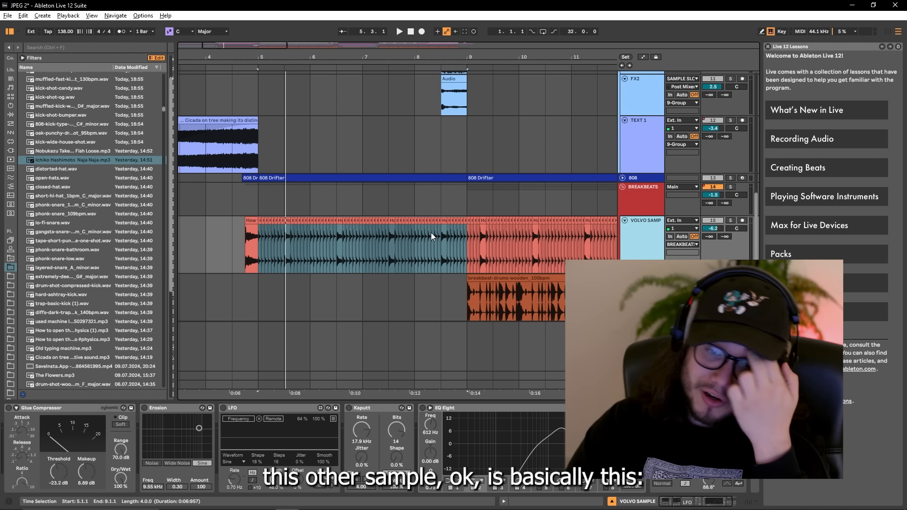
pyautogui.click(255, 245)
pyautogui.press('space')
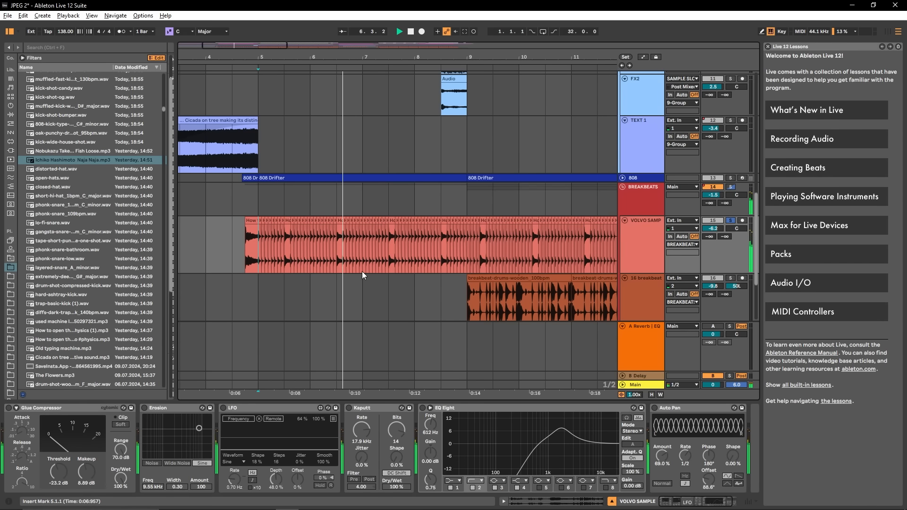
pyautogui.scroll(5, 273, 233)
pyautogui.press('space')
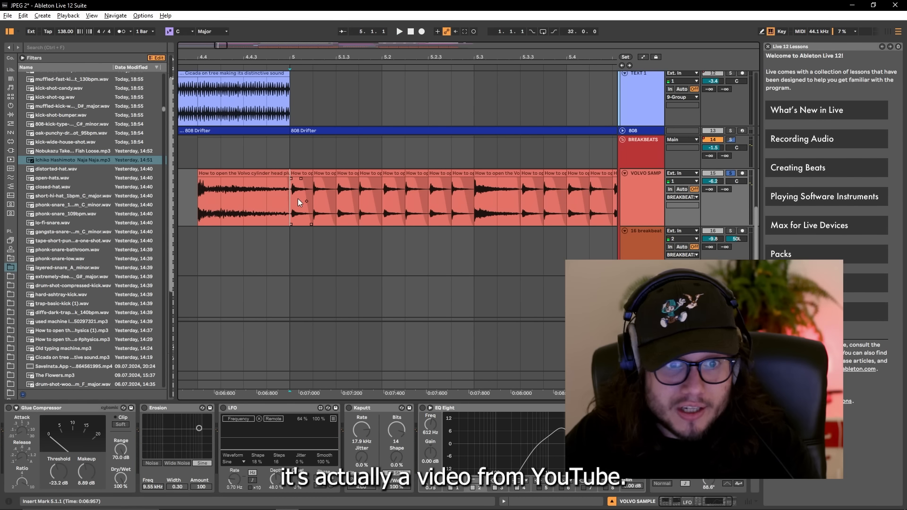
# Extend the Volvo clip copied past the arrangement's end to its longer recording and set its pitch to -5 semitones.
pyautogui.click(246, 174)
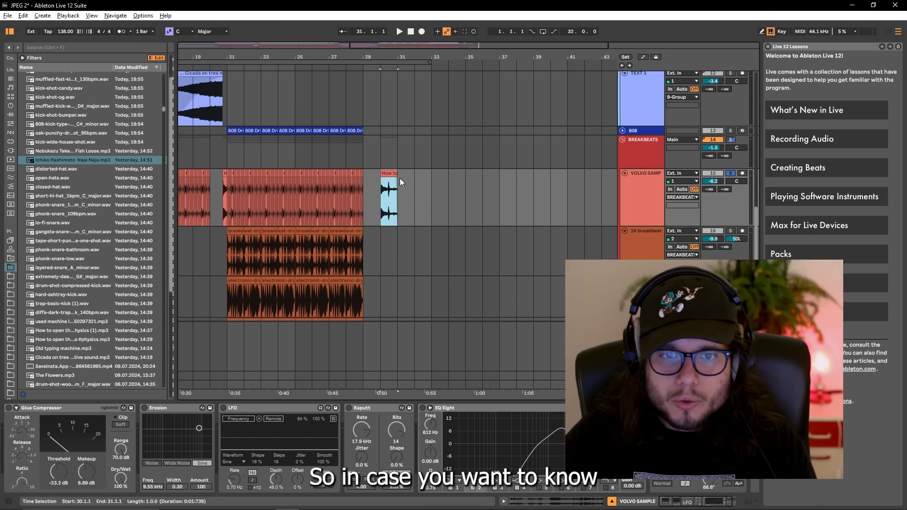
pyautogui.moveTo(398, 182); pyautogui.dragTo(617, 183)
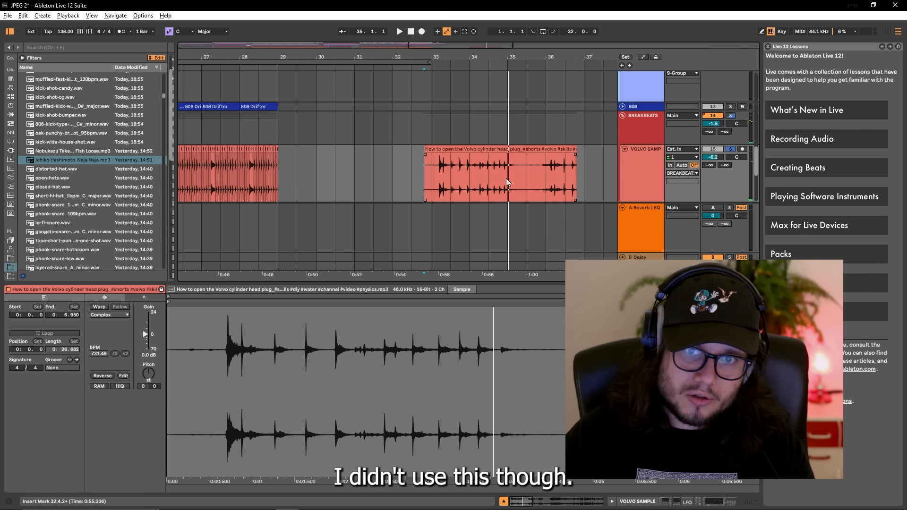
pyautogui.click(480, 163)
pyautogui.press('z')
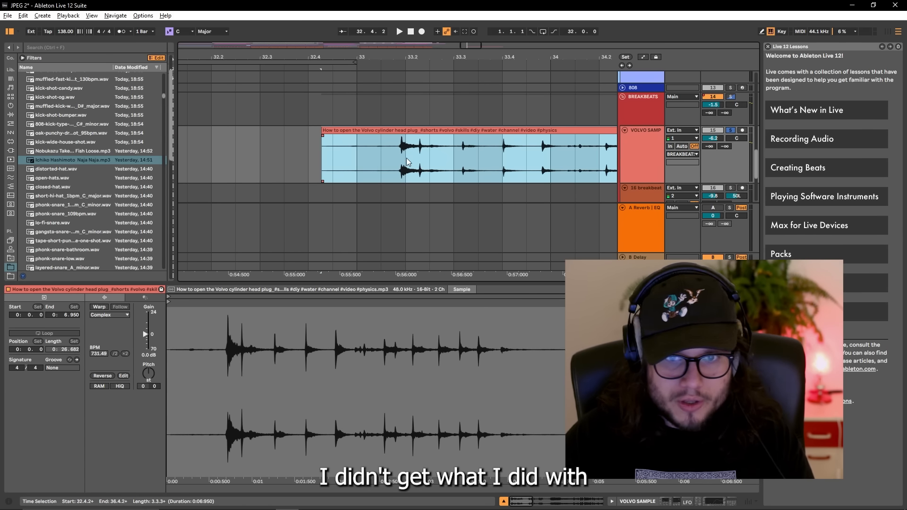
pyautogui.moveTo(148, 371); pyautogui.dragTo(150, 374)
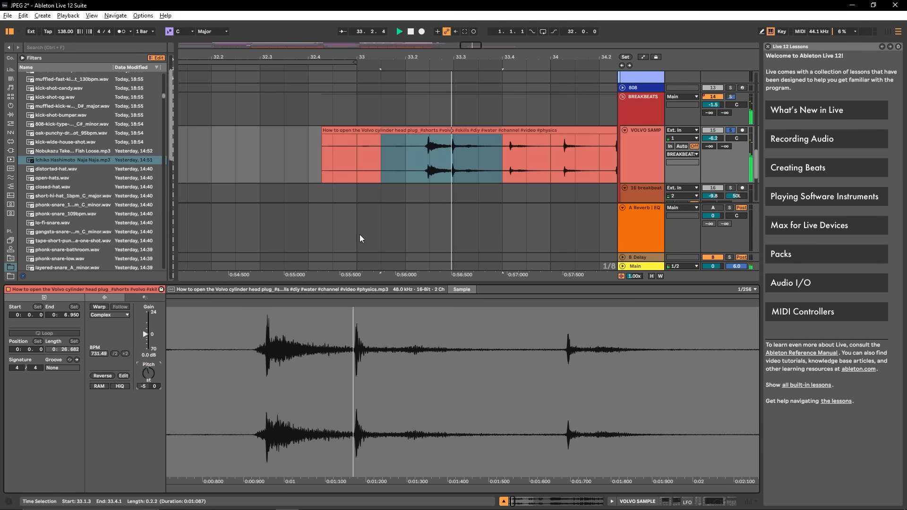
pyautogui.press('x')
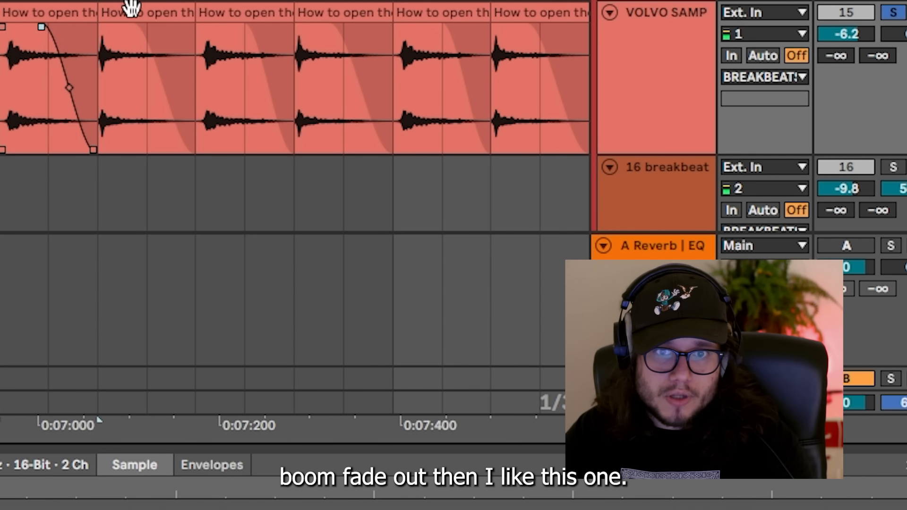
# Select the first two Volvo chops at bar 5 and play the repeating pattern.
pyautogui.click(131, 7)
pyautogui.click(84, 11)
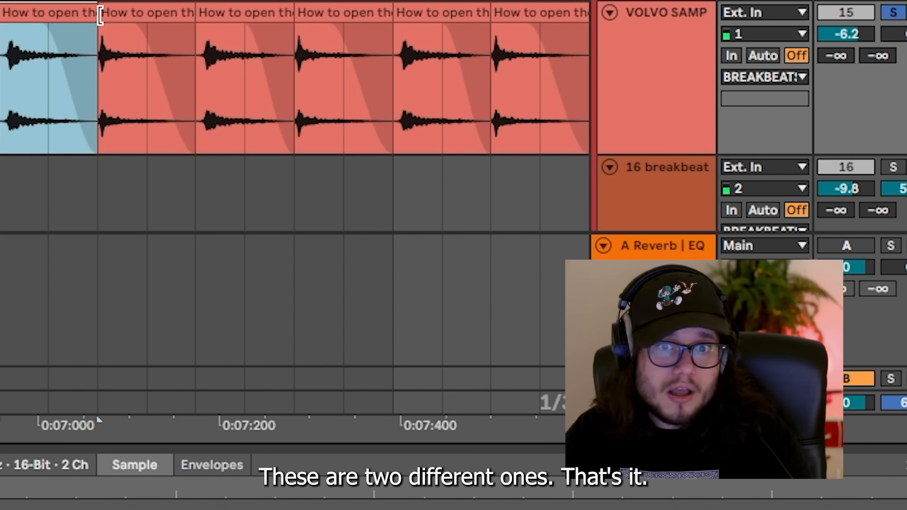
pyautogui.scroll(-5, 100, 17)
pyautogui.keyDown('shift'); pyautogui.click(127, 49); pyautogui.keyUp('shift')
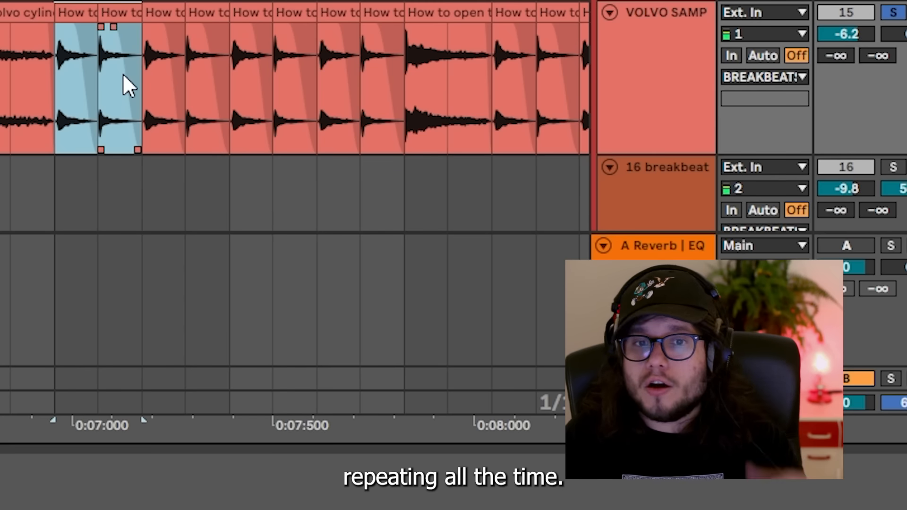
pyautogui.press('space')
pyautogui.scroll(-5, 395, 122)
pyautogui.hscroll(3, 404, 47)
pyautogui.hscroll(5, 408, 47)
pyautogui.scroll(-5, 422, 49)
pyautogui.hscroll(8, 422, 44)
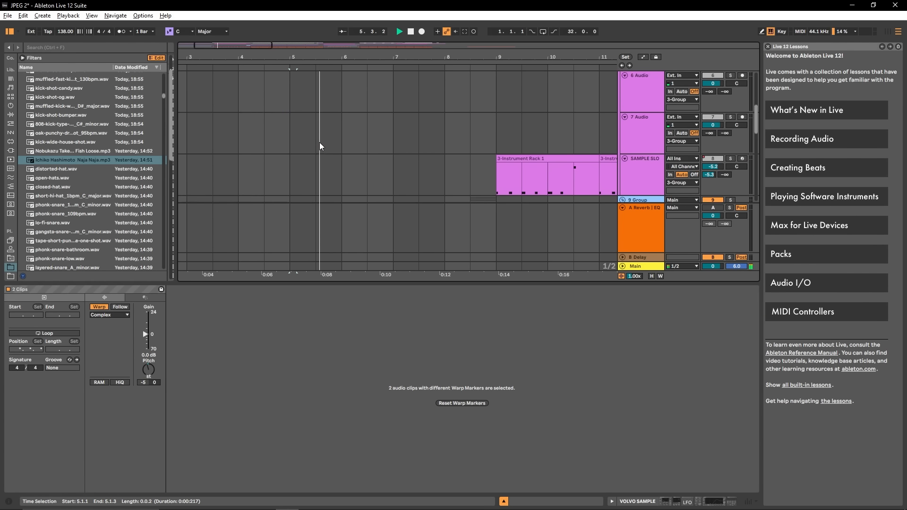
# Activate the Erosion, LFO and Kaputt devices on the VOLVO SAMPLE track.
pyautogui.scroll(-10, 319, 143)
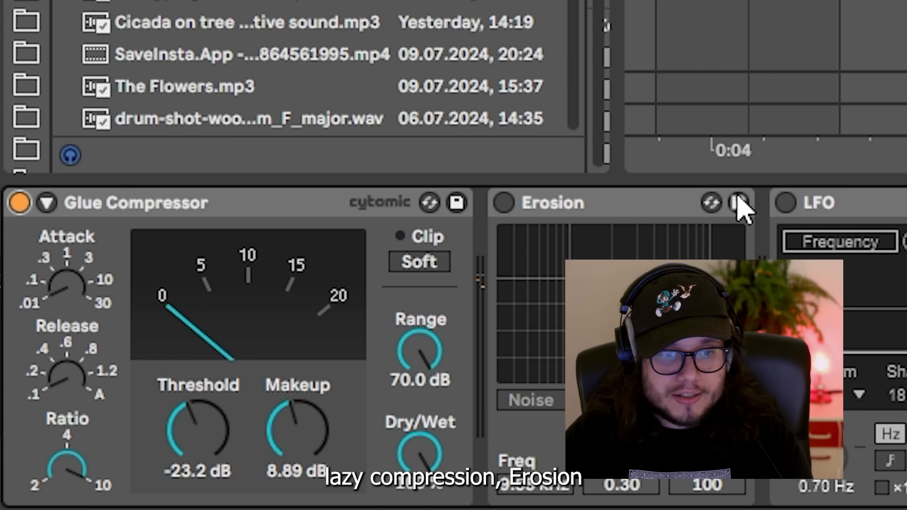
pyautogui.click(503, 204)
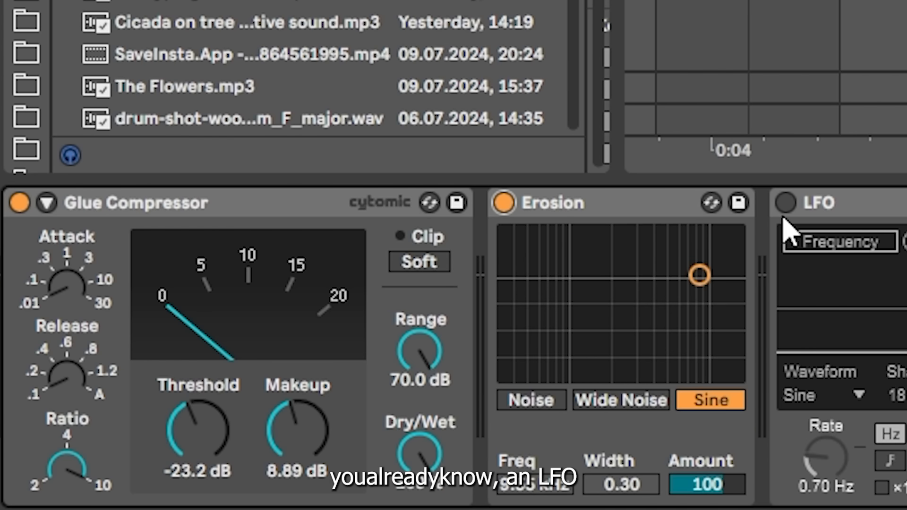
pyautogui.click(785, 203)
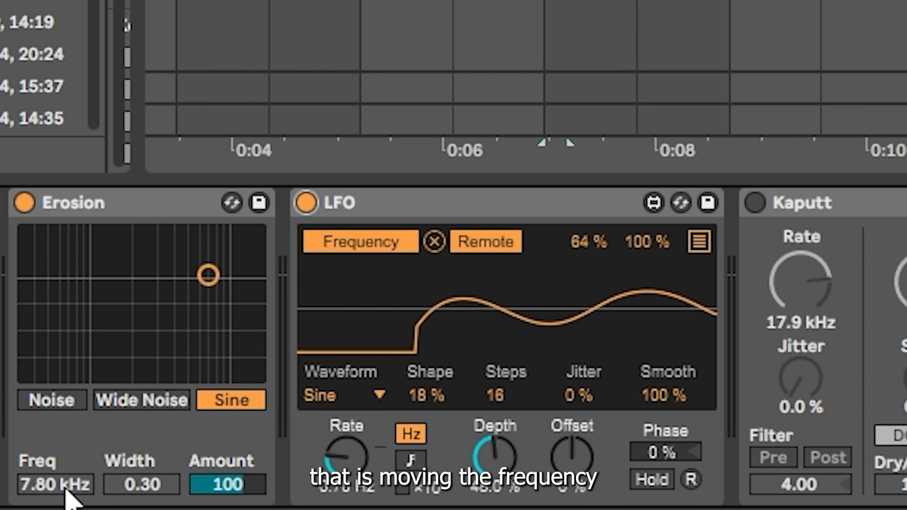
pyautogui.click(755, 203)
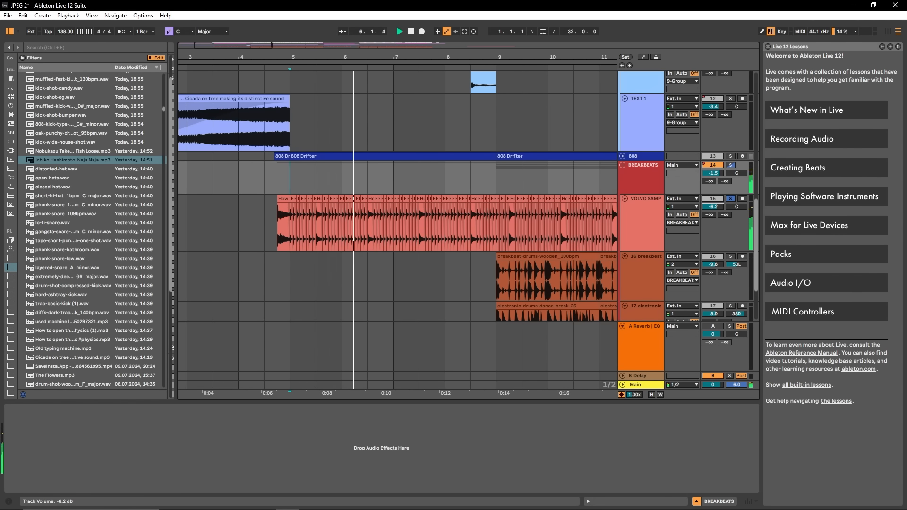
pyautogui.click(641, 217)
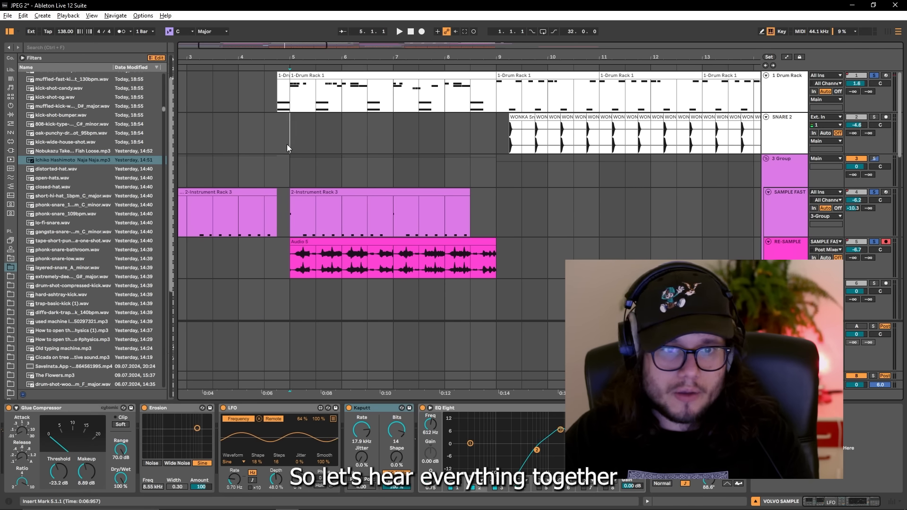
# Play the drums, resampled audio and Volvo chops together from bar 5.
pyautogui.scroll(-10, 431, 140)
pyautogui.press('space')
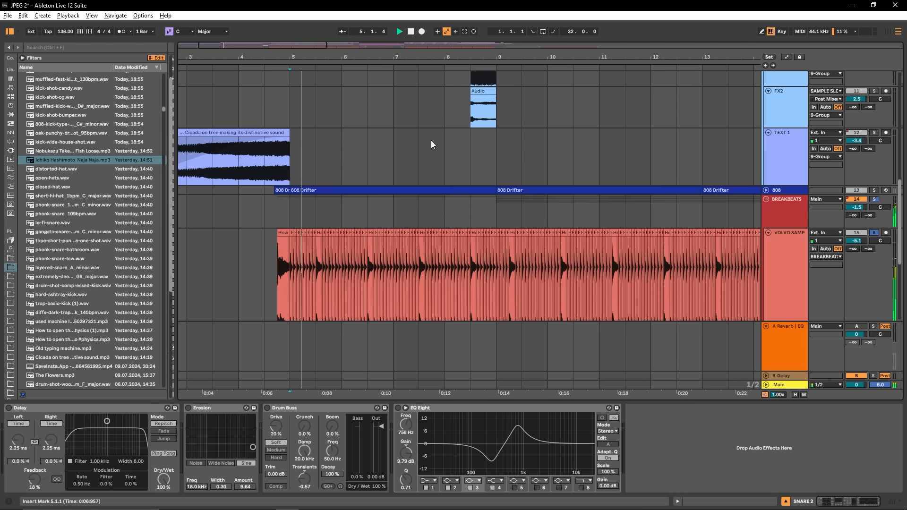
pyautogui.scroll(-3, 490, 207)
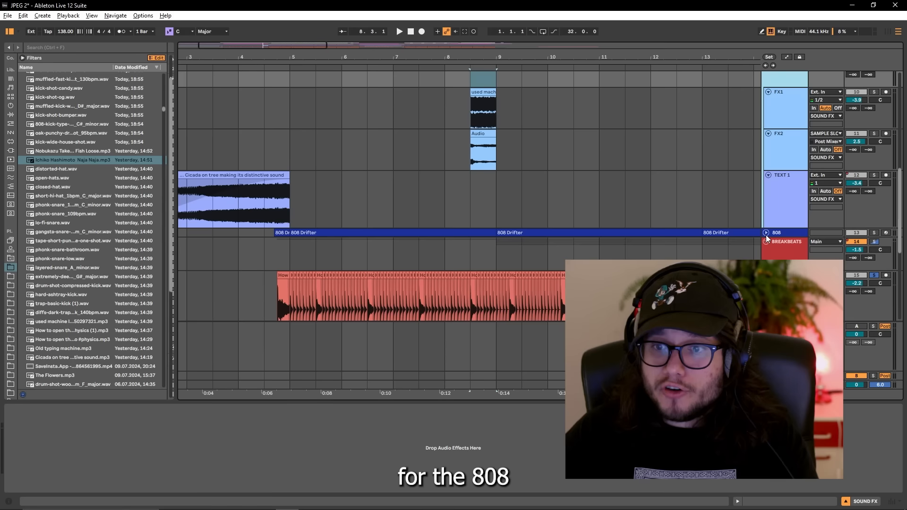
# Unfold the 808 track, play it, and examine the notes of its 808 Drifter clips at bars 5 and 9.
pyautogui.click(767, 235)
pyautogui.click(442, 186)
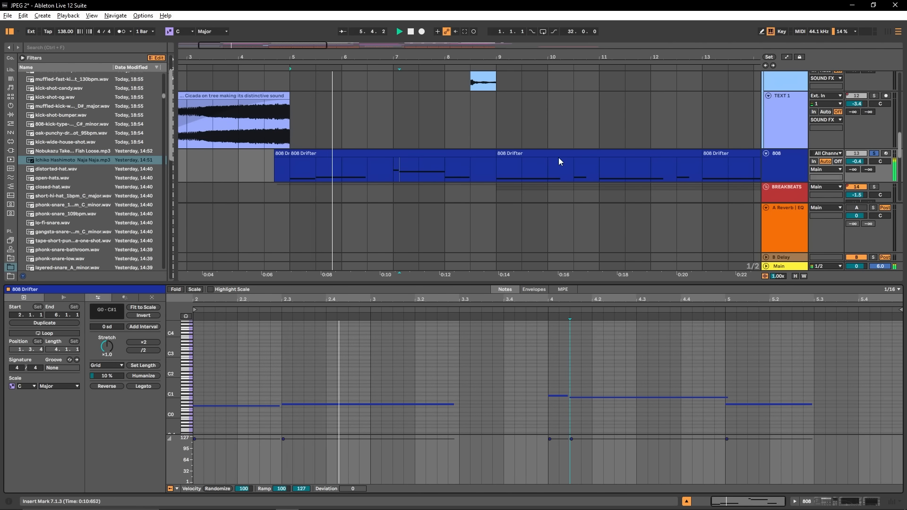
pyautogui.click(561, 154)
pyautogui.press('-')
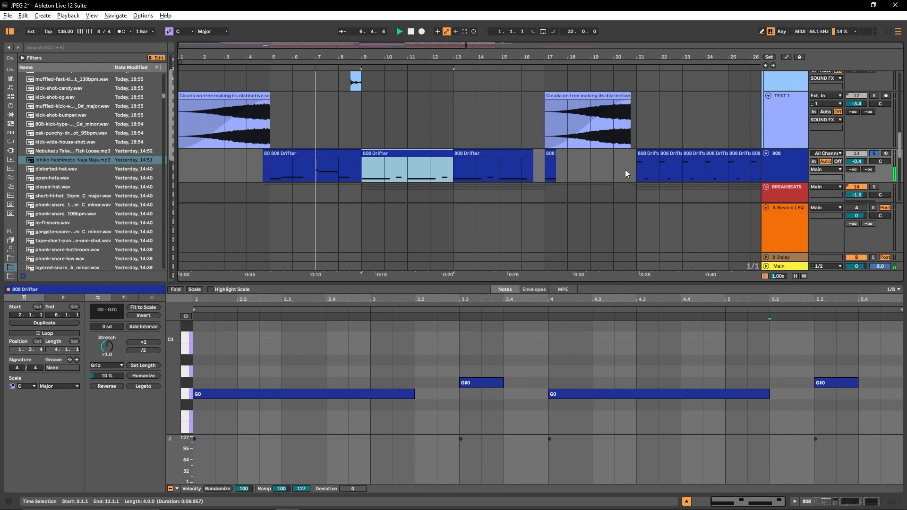
# Reopen the 808 Drifter clip at bar 5 to compare it with the following clips, and shrink the clip detail view.
pyautogui.scroll(1, 515, 163)
pyautogui.scroll(-2, 283, 160)
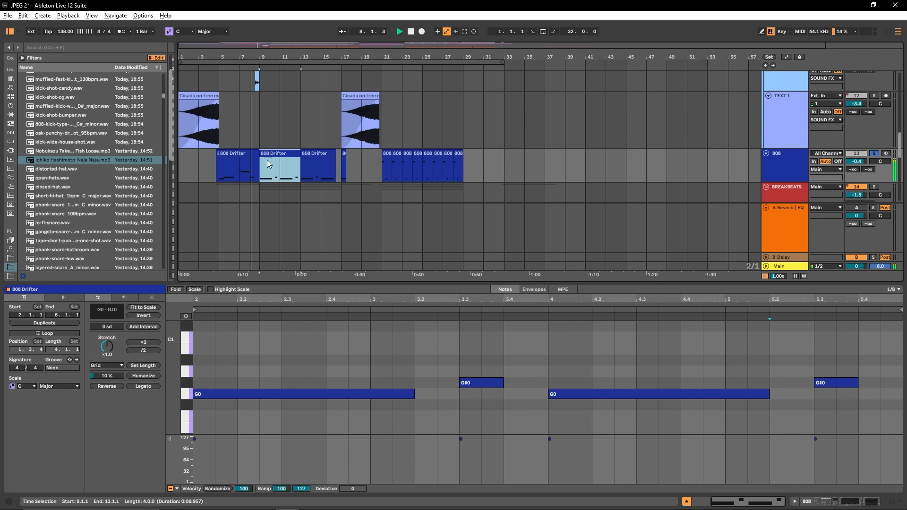
pyautogui.scroll(1, 241, 159)
pyautogui.click(241, 160)
pyautogui.scroll(2, 286, 157)
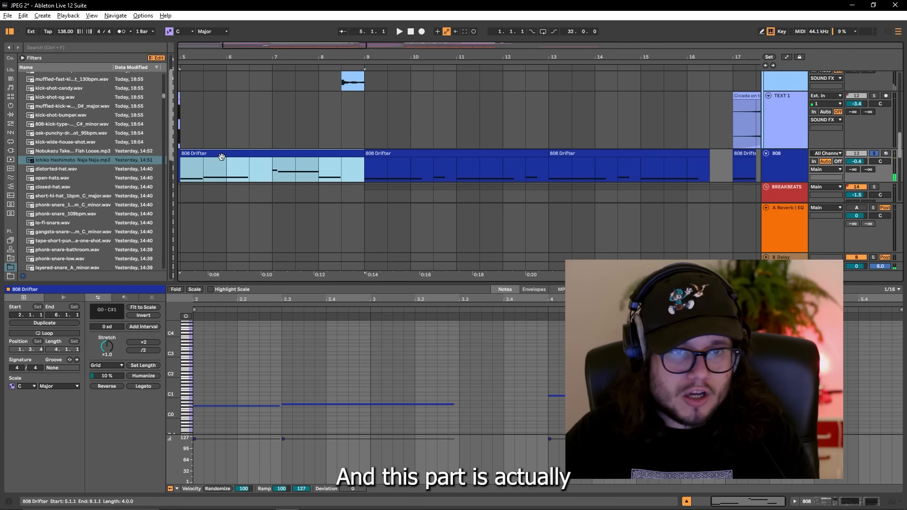
pyautogui.moveTo(379, 283); pyautogui.dragTo(379, 386)
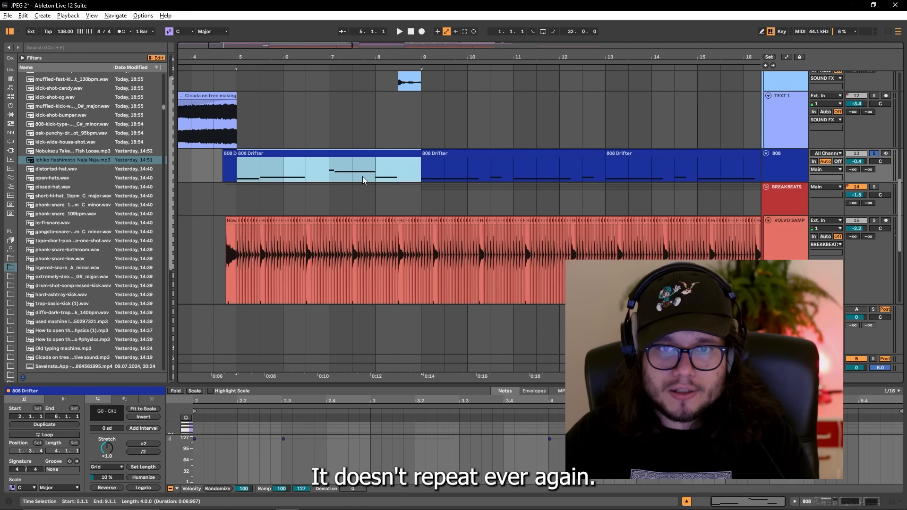
# Activate the Overdrive and EQ Eight on the 808 track.
pyautogui.scroll(-2, 330, 176)
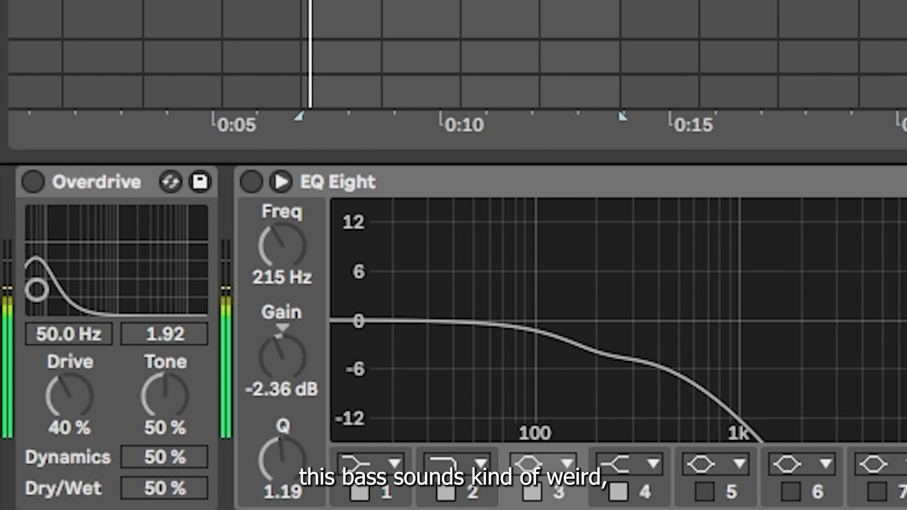
pyautogui.click(31, 183)
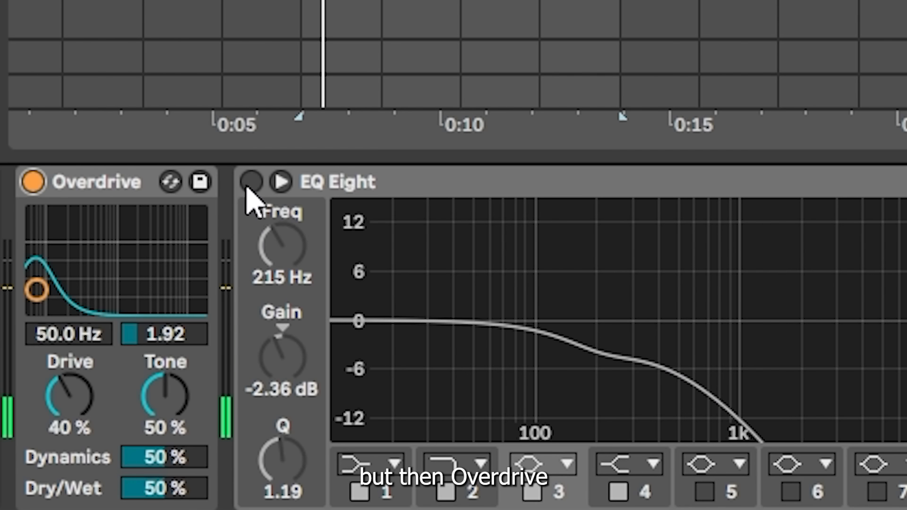
pyautogui.click(251, 183)
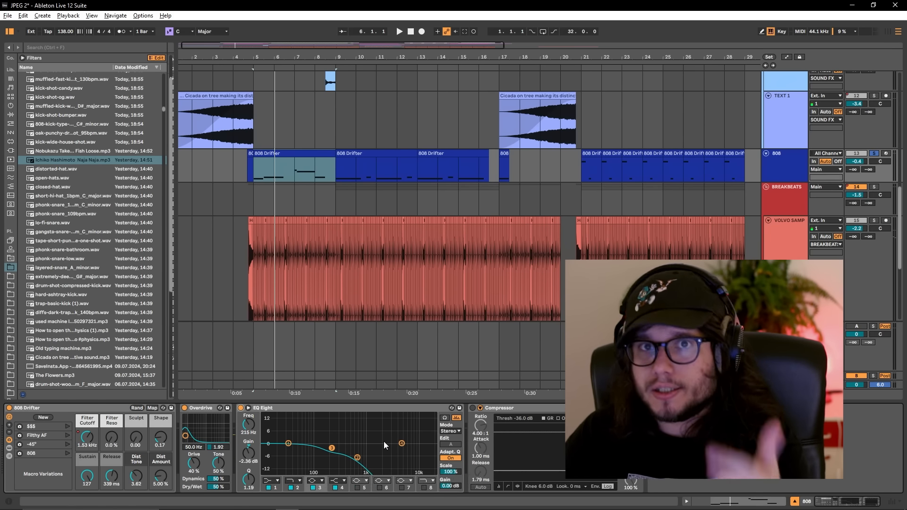
# Activate the Compressor on the 808 track and raise the track's volume to 2.3 dB during playback from bar 5.
pyautogui.scroll(-5, 544, 264)
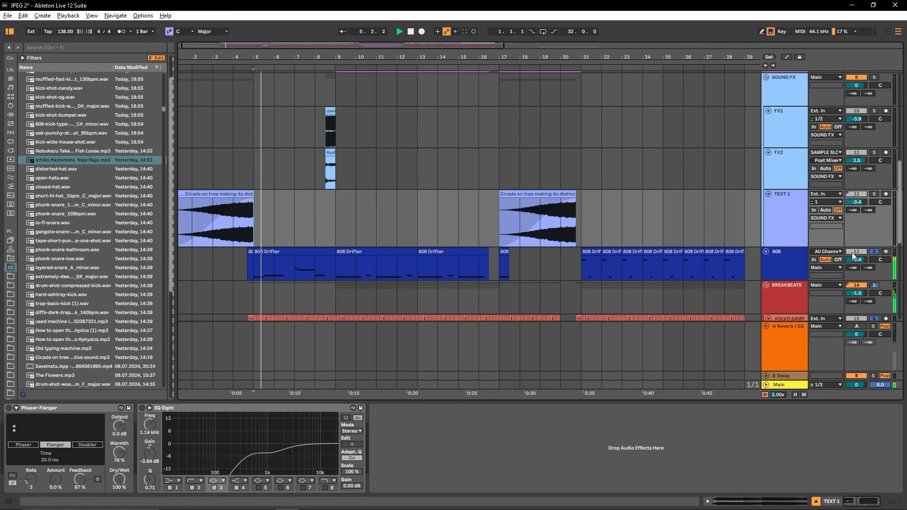
pyautogui.click(472, 408)
pyautogui.moveTo(869, 268); pyautogui.dragTo(868, 267)
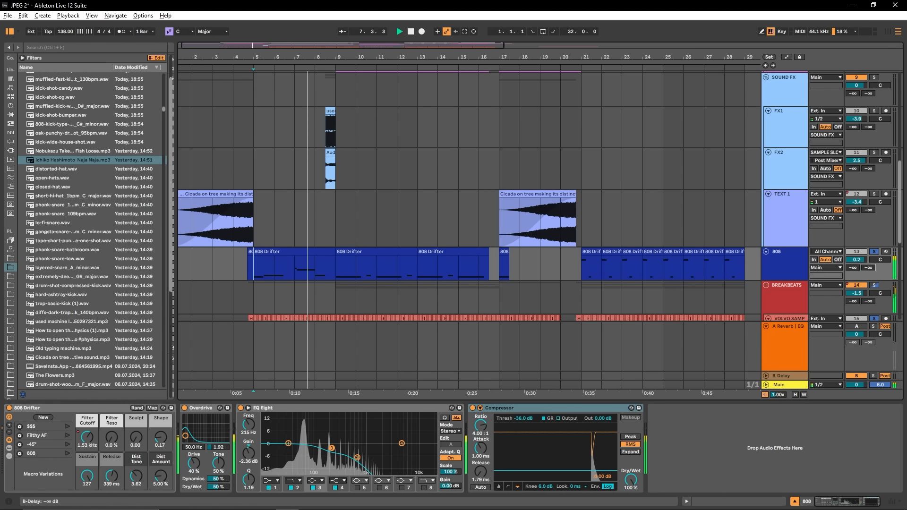
pyautogui.click(435, 242)
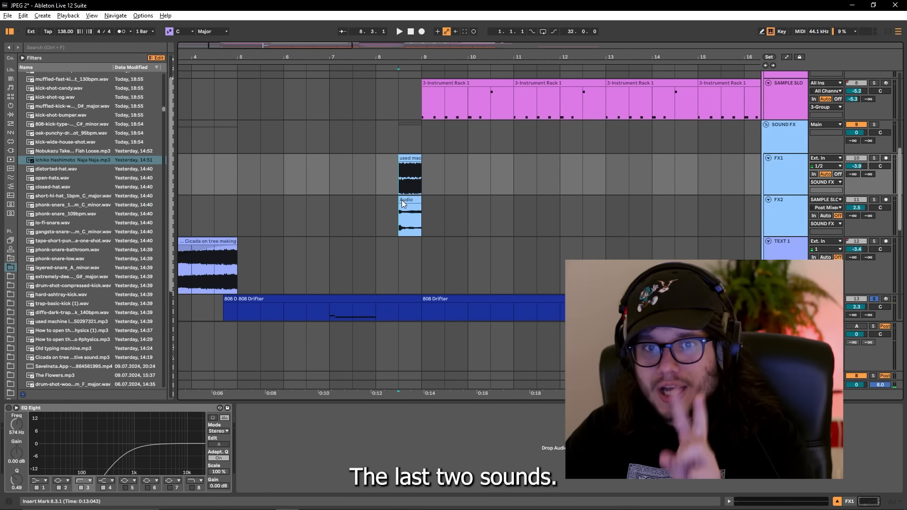
# Solo the FX1 track and play its looms clip from 8.3.1 with EQ Eight active.
pyautogui.keyDown('shift'); pyautogui.click(420, 151); pyautogui.keyUp('shift')
pyautogui.press('z')
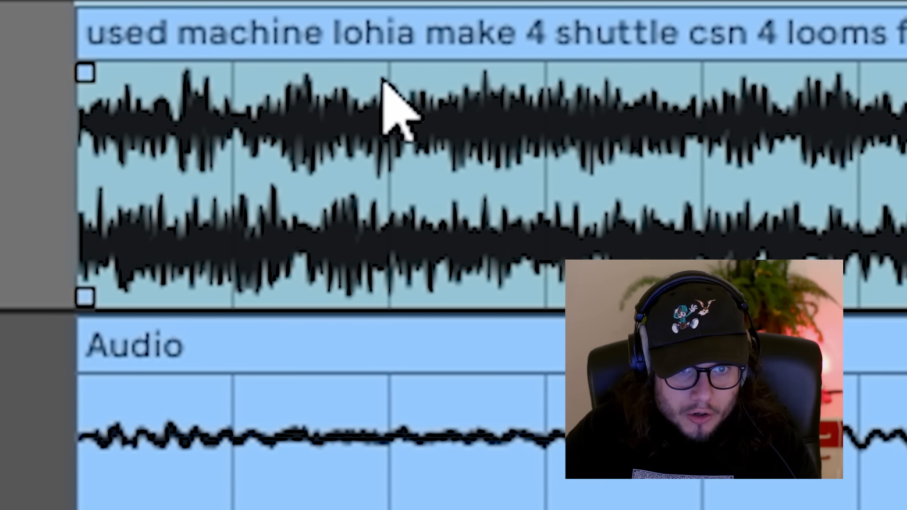
pyautogui.click(373, 82)
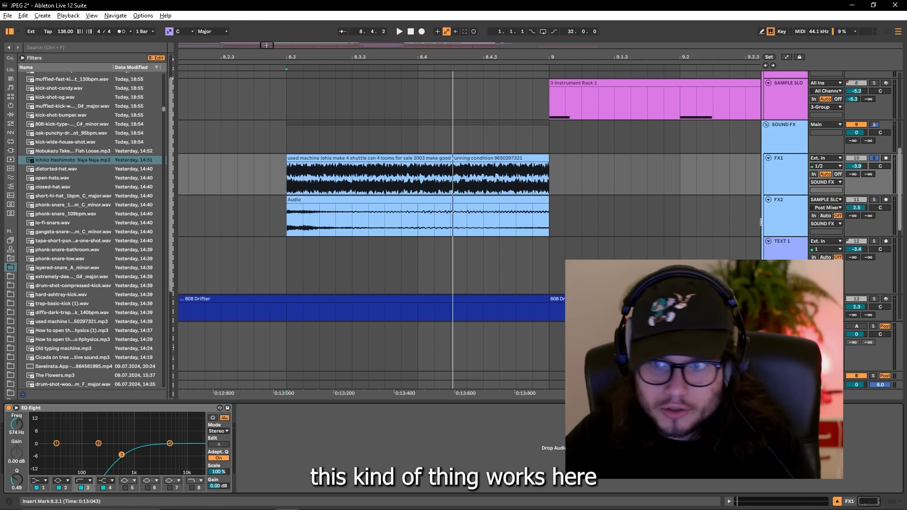
# Solo the FX2 track to play its resampled Audio clip from 8.3.1, and replay the transition with all tracks from bar 5.
pyautogui.press('space')
pyautogui.click(444, 205)
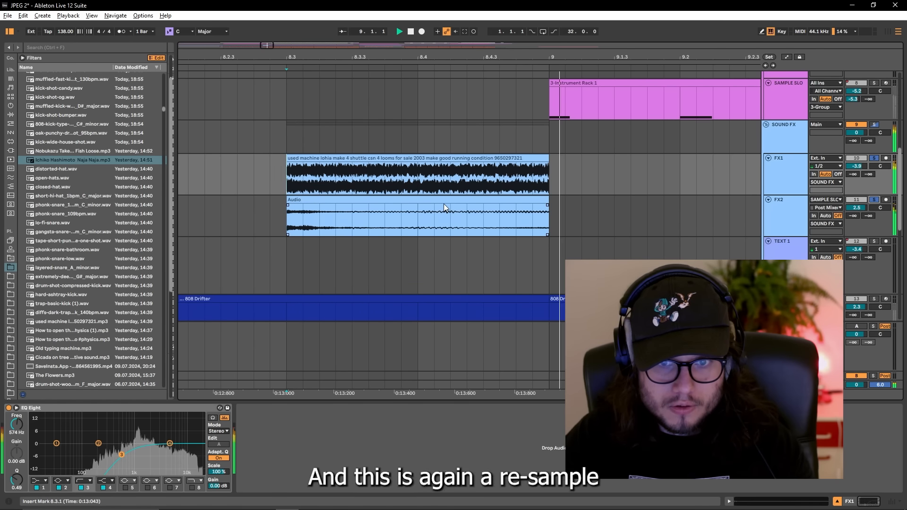
pyautogui.press('space')
pyautogui.click(451, 208)
pyautogui.click(876, 200)
pyautogui.click(364, 200)
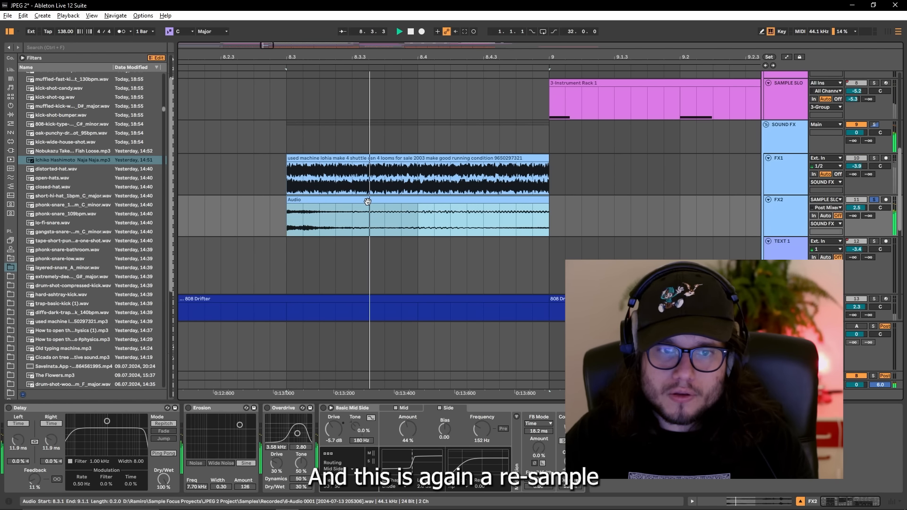
pyautogui.scroll(-5, 385, 204)
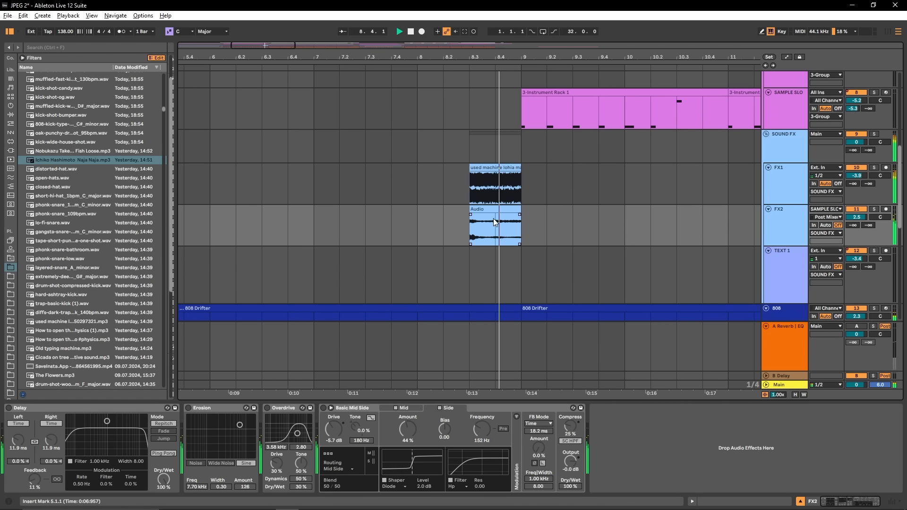
pyautogui.click(497, 177)
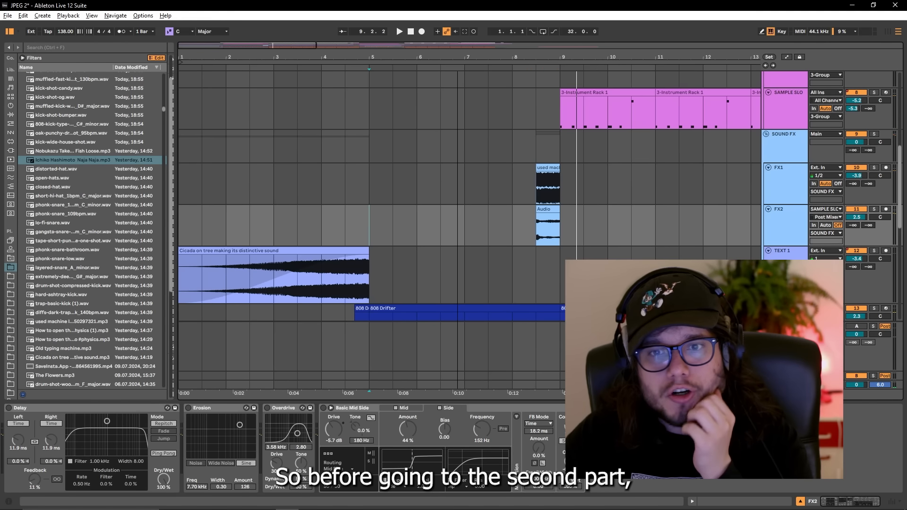
# Select the first SAMPLE FAST clip at bar 1 to show its sliced sample and device chain.
pyautogui.scroll(-5, 488, 201)
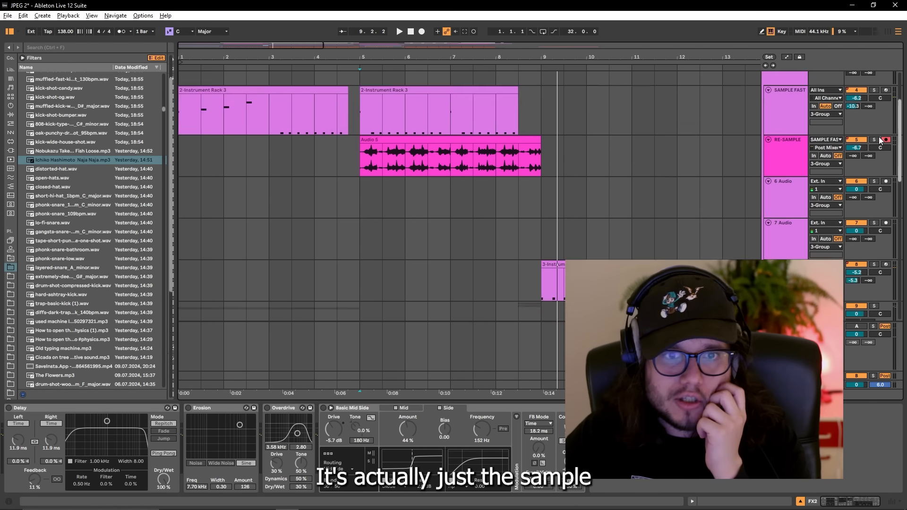
pyautogui.scroll(2, 472, 141)
pyautogui.click(281, 137)
pyautogui.click(203, 130)
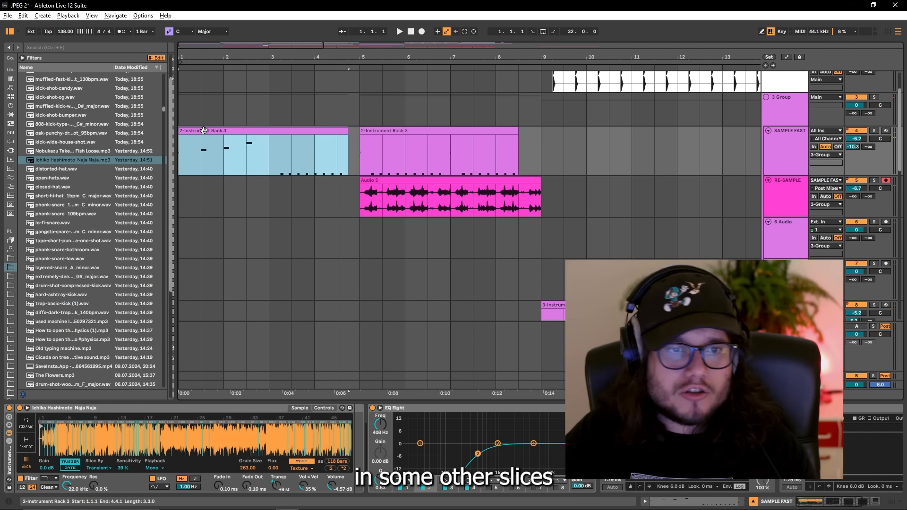
pyautogui.press('+')
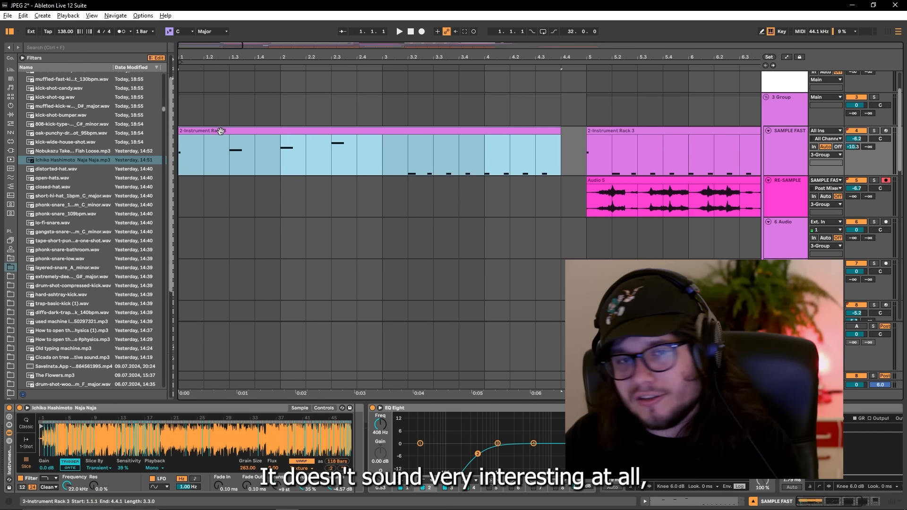
# Play the cicada clip on the TEXT 1 track from bar 1 and examine its Phaser-Flanger and EQ Eight settings.
pyautogui.scroll(-5, 342, 198)
pyautogui.click(378, 199)
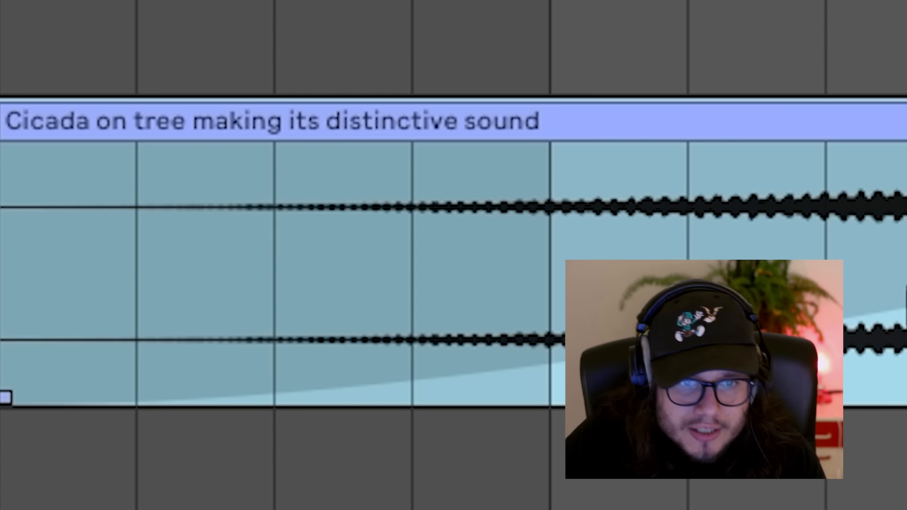
pyautogui.press('space')
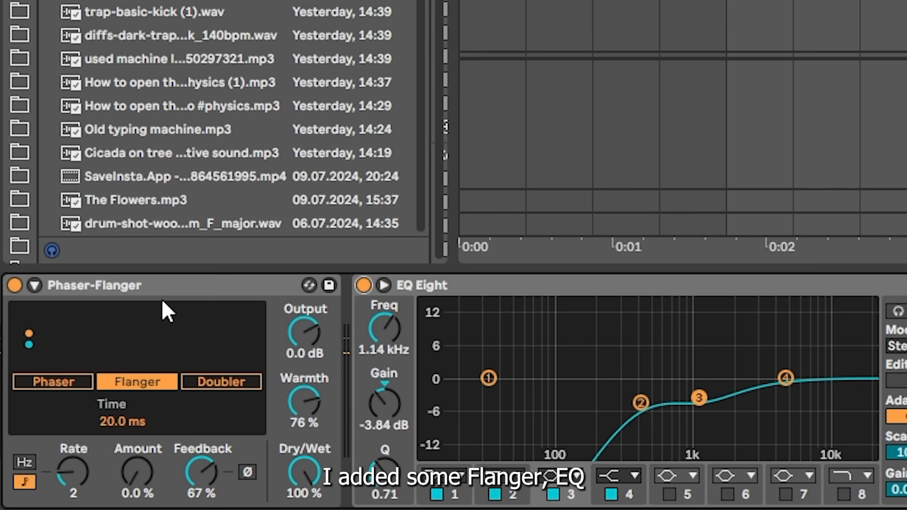
pyautogui.click(113, 411)
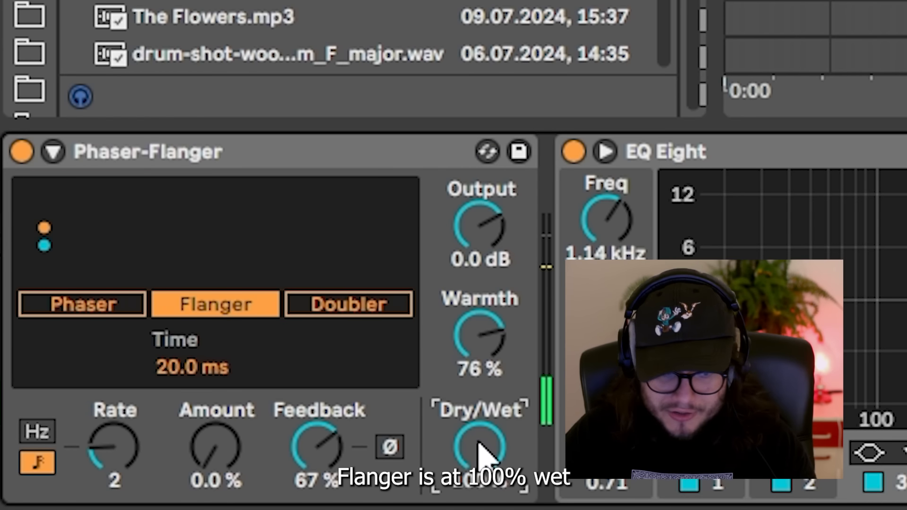
pyautogui.click(209, 474)
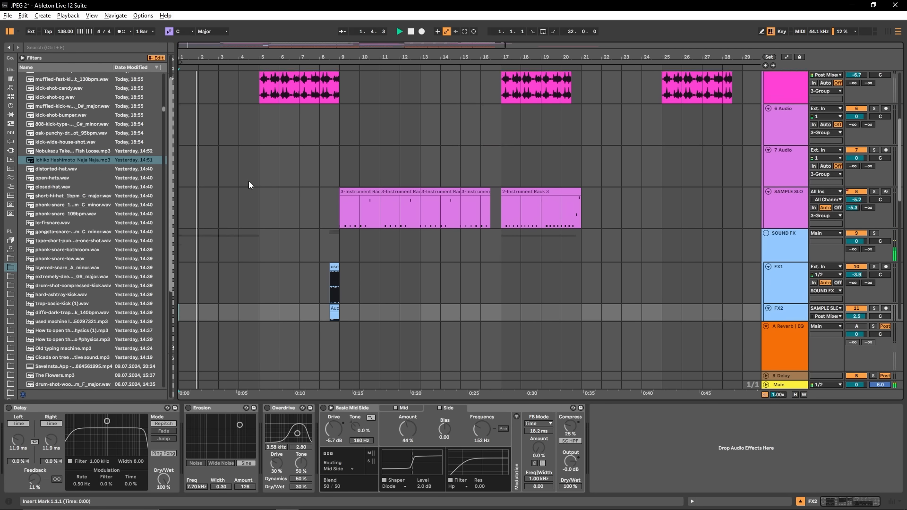
# Open the SAMPLE FAST clip at bar 1, inspect its opening slice notes and repeated E2 notes, and shrink the clip detail view.
pyautogui.scroll(5, 249, 180)
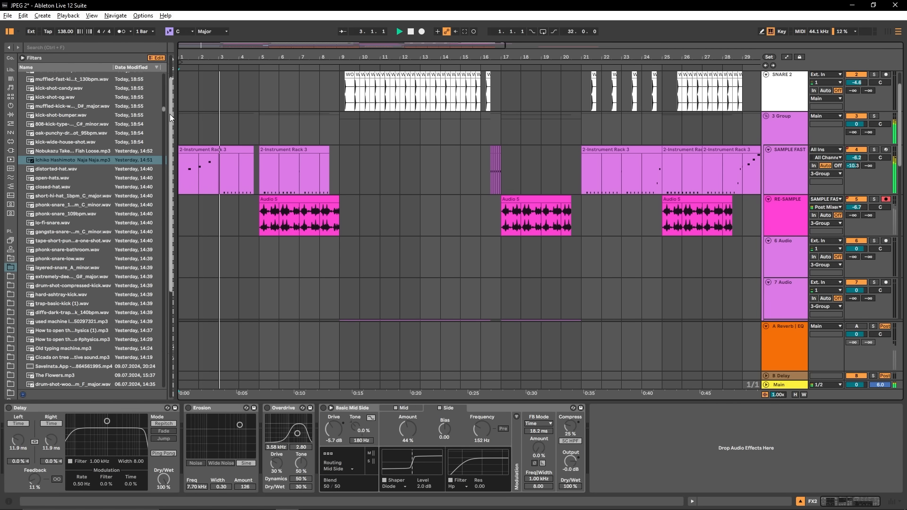
pyautogui.click(234, 155)
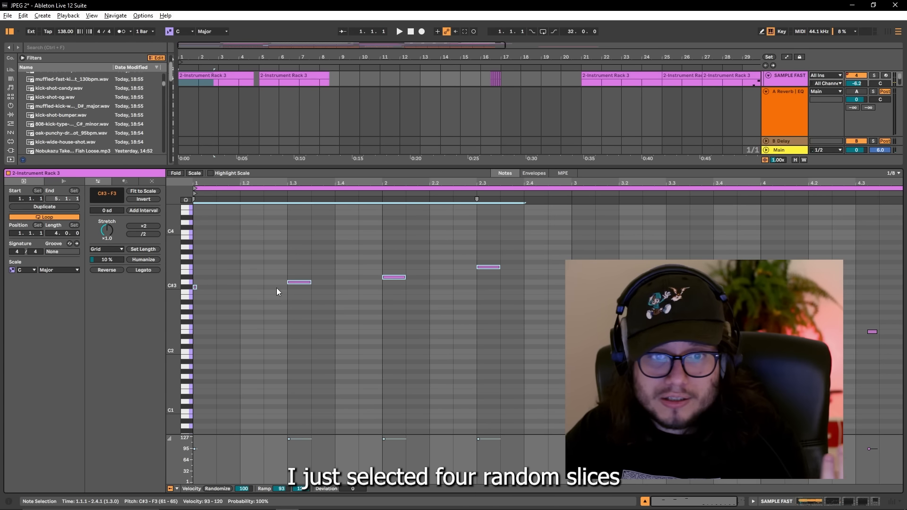
pyautogui.click(615, 331)
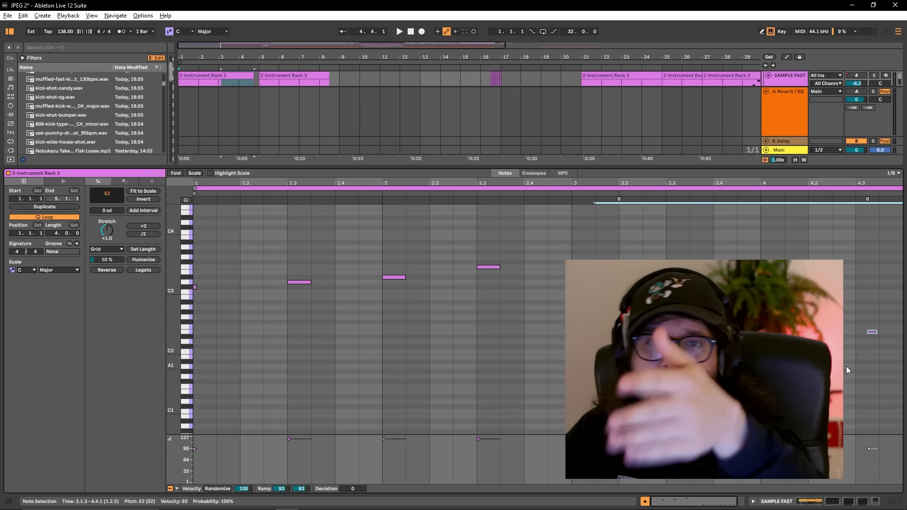
pyautogui.moveTo(485, 166); pyautogui.dragTo(486, 384)
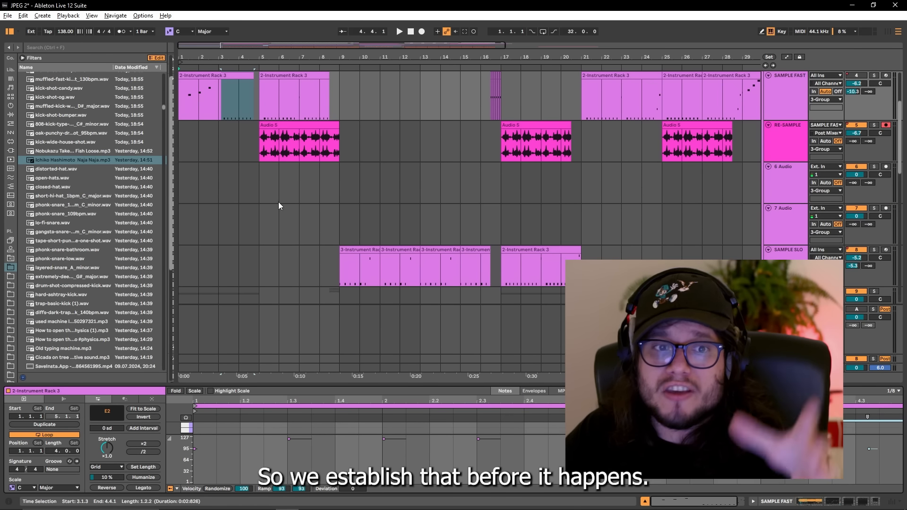
# Compare the gap and repeated notes at the end of the first SAMPLE FAST clip with the clip starting at 5.1.1.
pyautogui.click(261, 151)
pyautogui.click(245, 104)
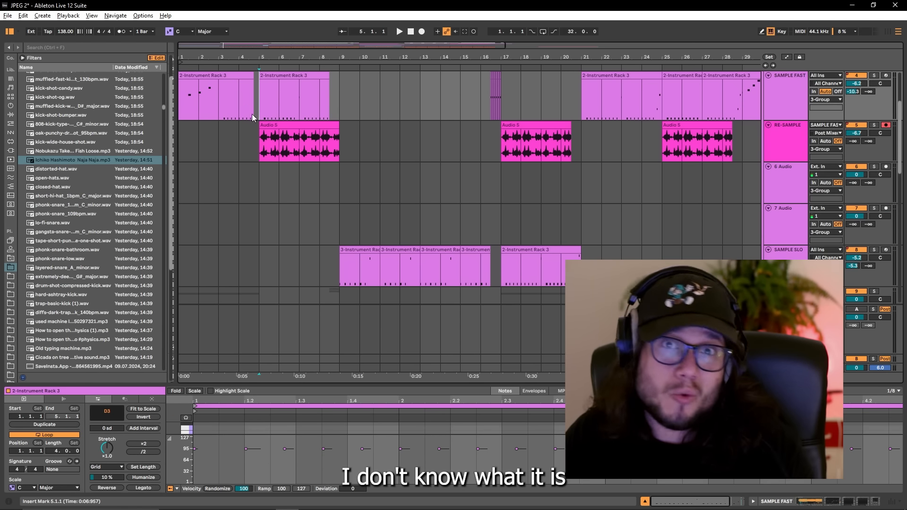
pyautogui.scroll(3, 271, 111)
pyautogui.click(264, 104)
pyautogui.moveTo(263, 103); pyautogui.dragTo(357, 116)
pyautogui.click(397, 97)
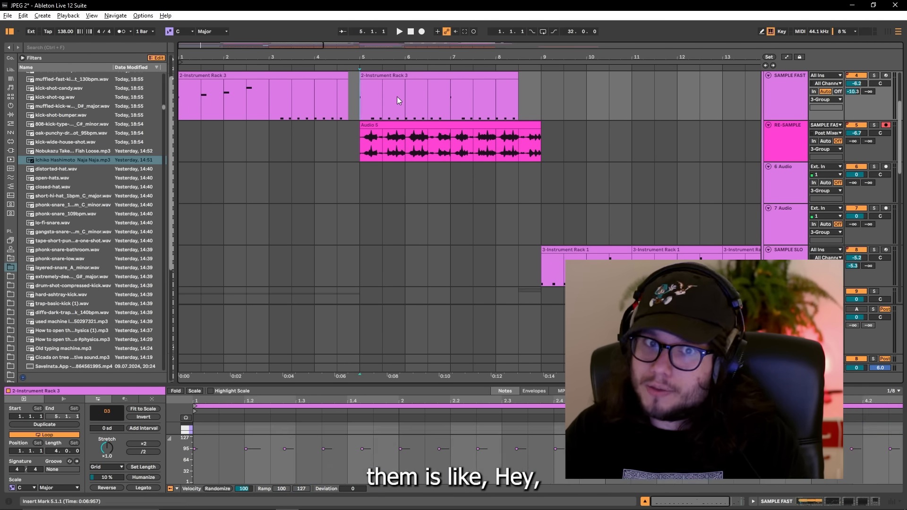
pyautogui.moveTo(274, 95); pyautogui.dragTo(361, 94)
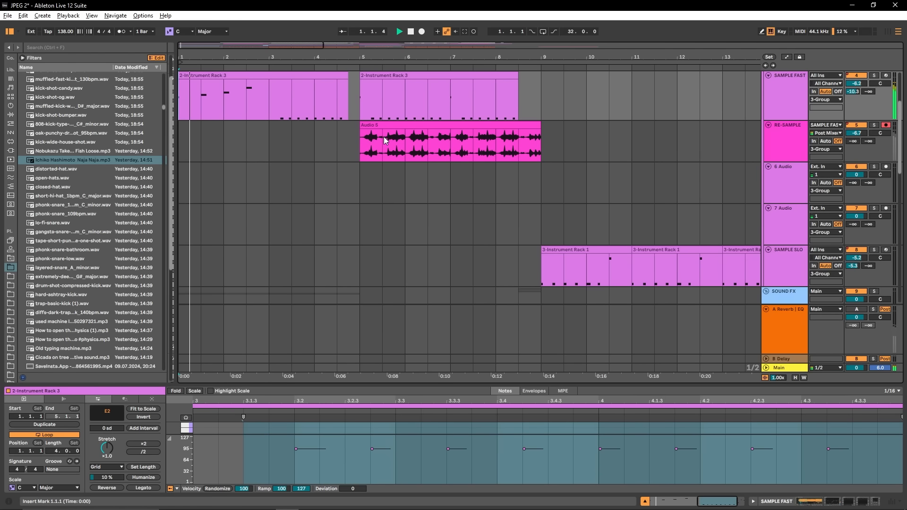
# Play the arrangement from bar 1 into the second part at bar 9 while following the tracks.
pyautogui.scroll(-1, 385, 138)
pyautogui.scroll(1, 385, 137)
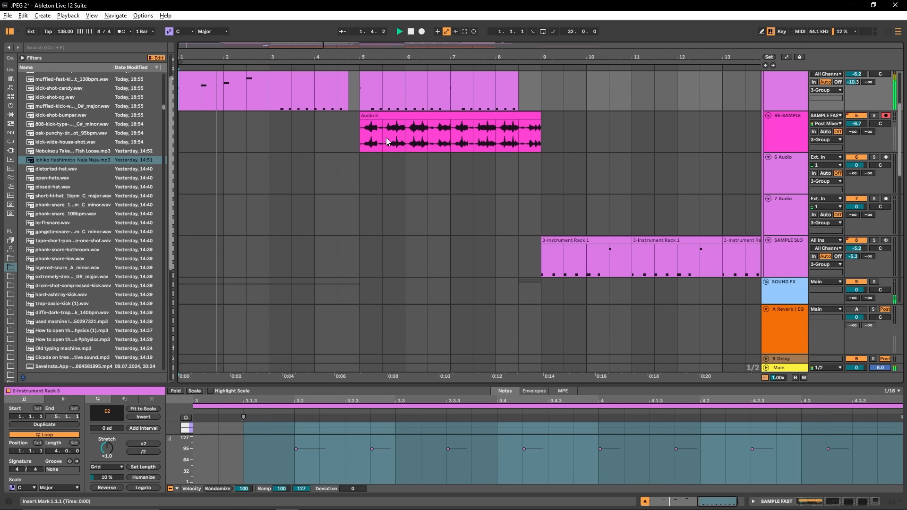
pyautogui.scroll(-1, 386, 138)
pyautogui.keyDown('ctrl'); pyautogui.scroll(-4, 588, 161); pyautogui.keyUp('ctrl')
pyautogui.scroll(2, 708, 165)
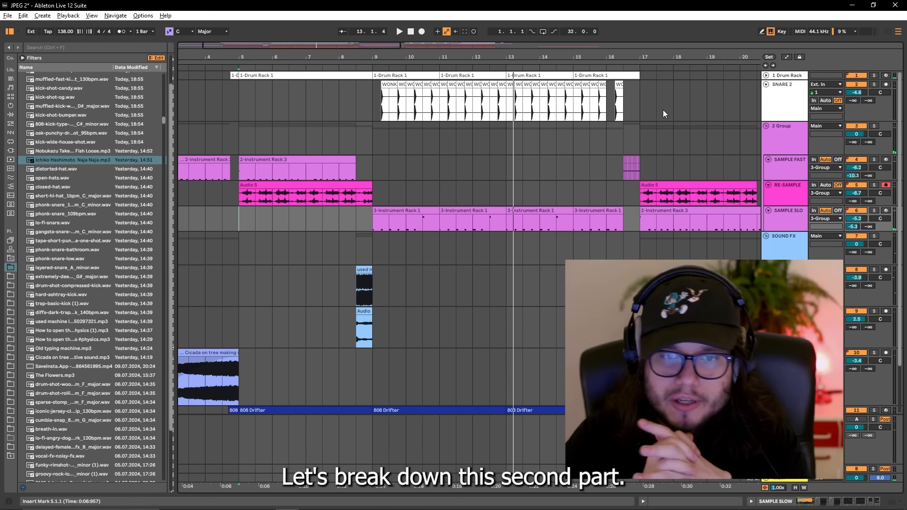
# Enlarge the height of the SAMPLE SLOW track to show its note patterns.
pyautogui.scroll(3, 662, 110)
pyautogui.scroll(-2, 663, 110)
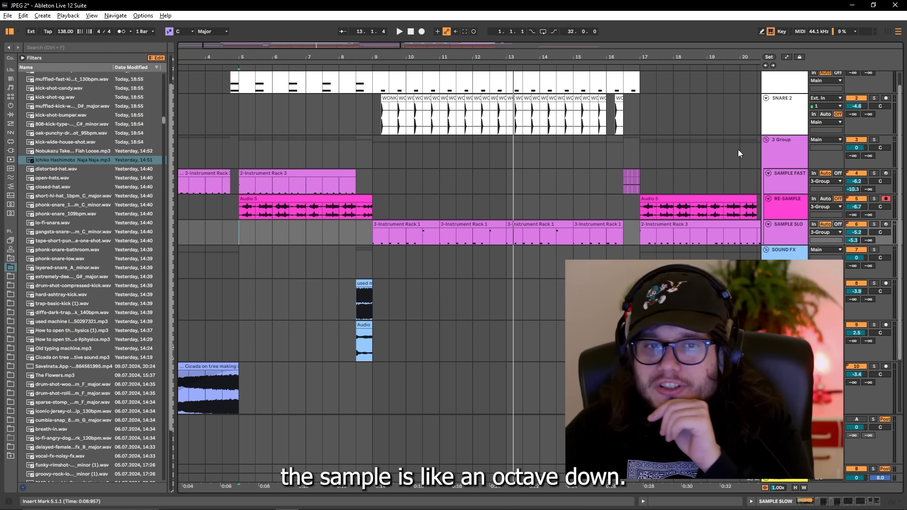
pyautogui.moveTo(792, 249); pyautogui.dragTo(792, 305)
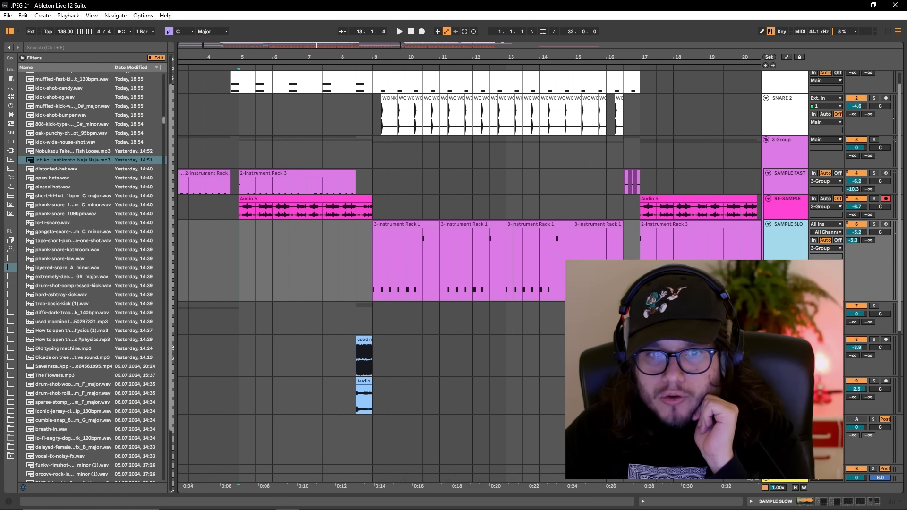
# Compare the SAMPLE FAST clip with the SAMPLE SLOW clip at bar 9, and play the slow slices from 9.1.1.
pyautogui.click(740, 181)
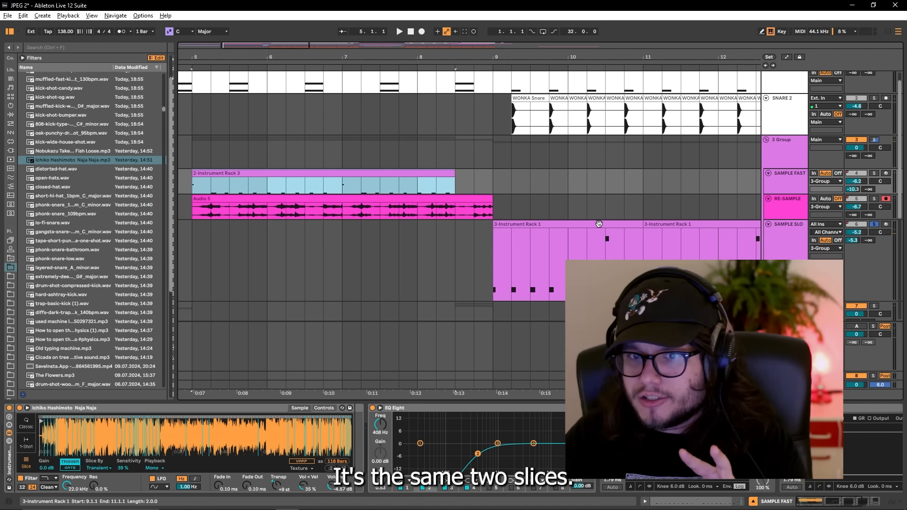
pyautogui.click(599, 224)
pyautogui.click(608, 262)
pyautogui.moveTo(498, 284); pyautogui.dragTo(518, 279)
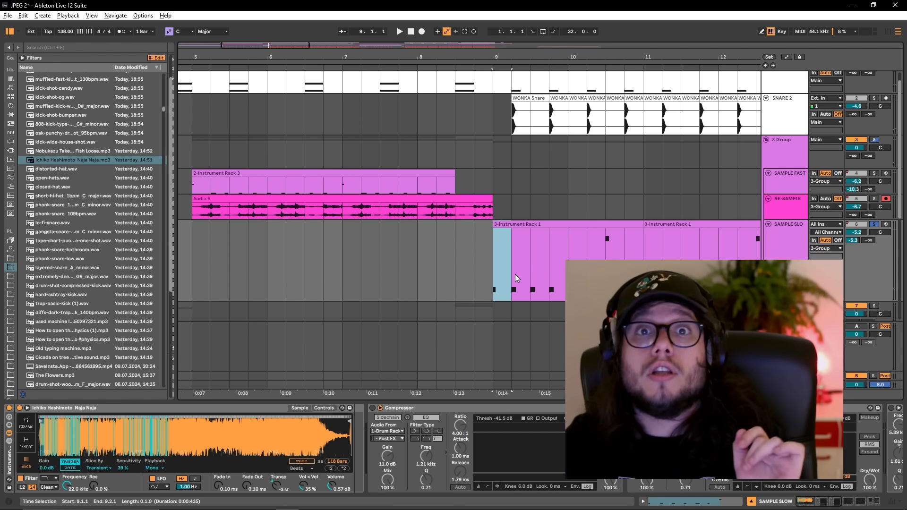
pyautogui.press('space')
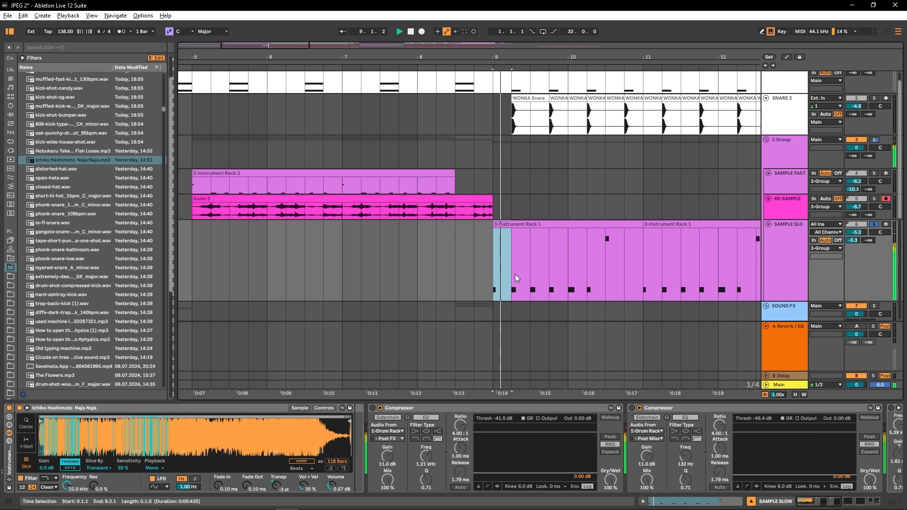
# Play the SAMPLE SLOW clips through the first EQ Eight, and select its band 3 boost at 1.14 kHz.
pyautogui.click(552, 282)
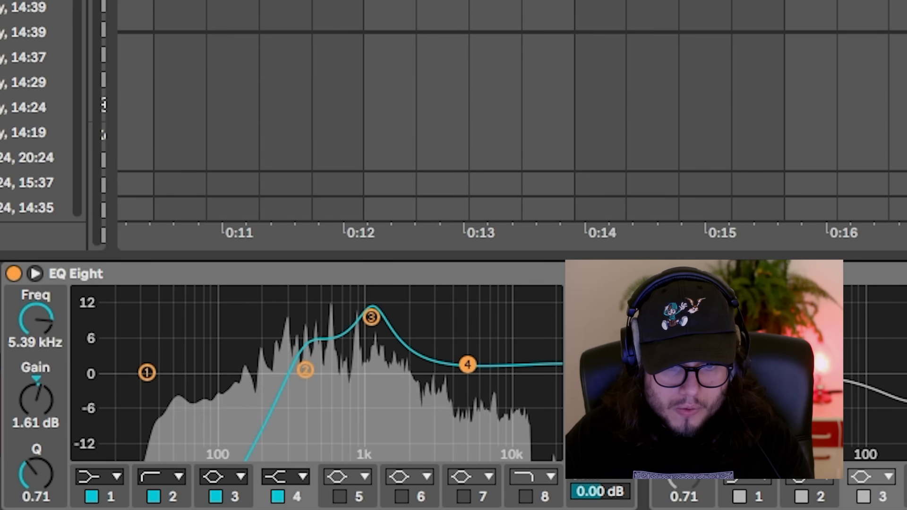
pyautogui.press('space')
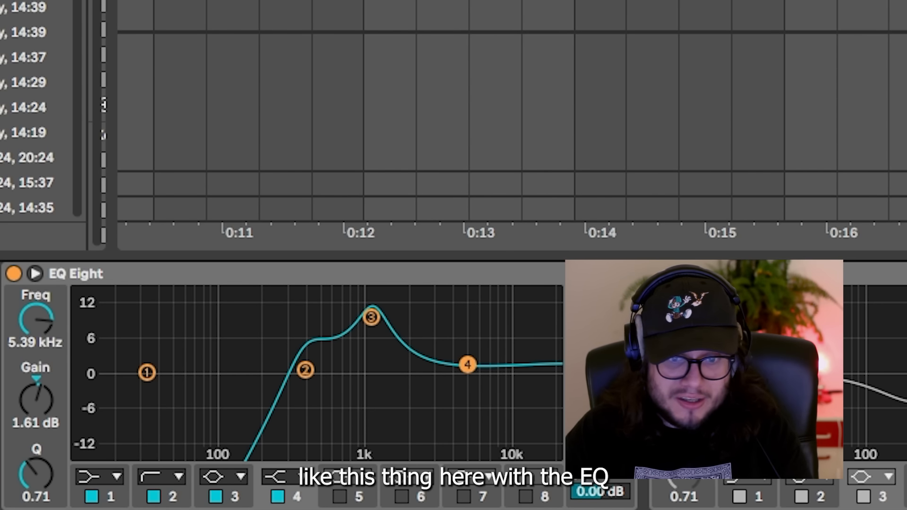
pyautogui.click(378, 316)
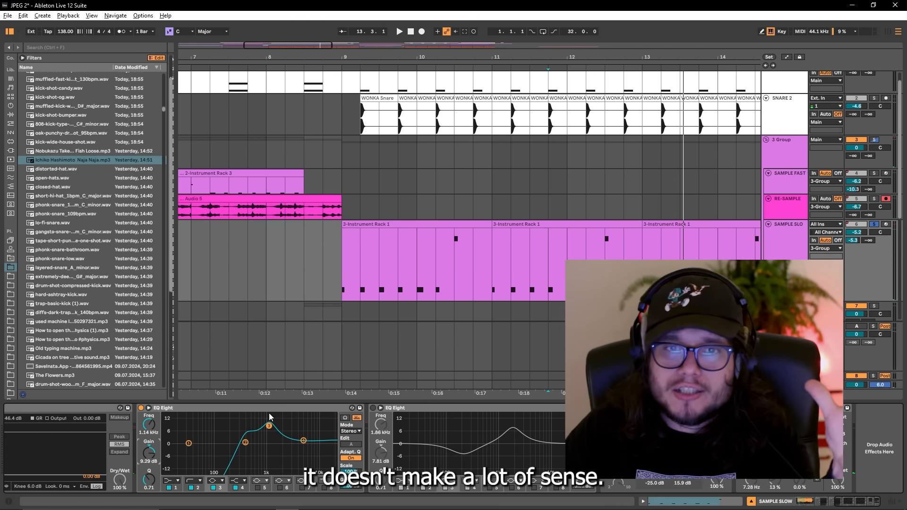
# Compare the SAMPLE SLOW clip at bar 9 with the 808 Drifter clip starting at the same bar.
pyautogui.scroll(-10, 509, 243)
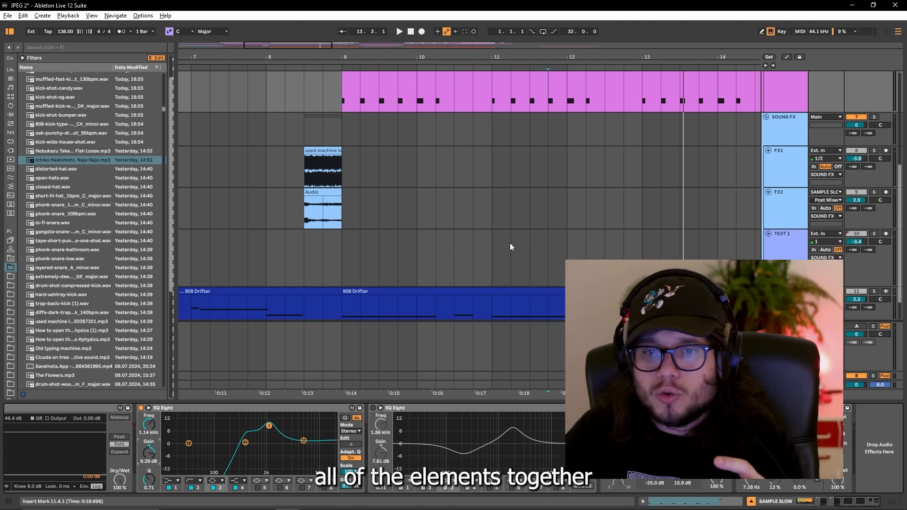
pyautogui.scroll(4, 510, 242)
pyautogui.click(406, 136)
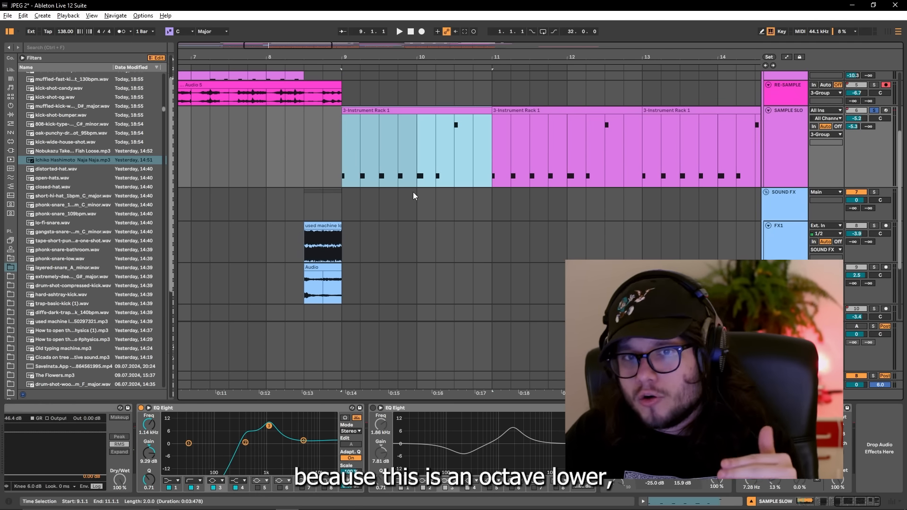
pyautogui.scroll(-3, 413, 192)
pyautogui.scroll(-1, 420, 213)
pyautogui.click(432, 270)
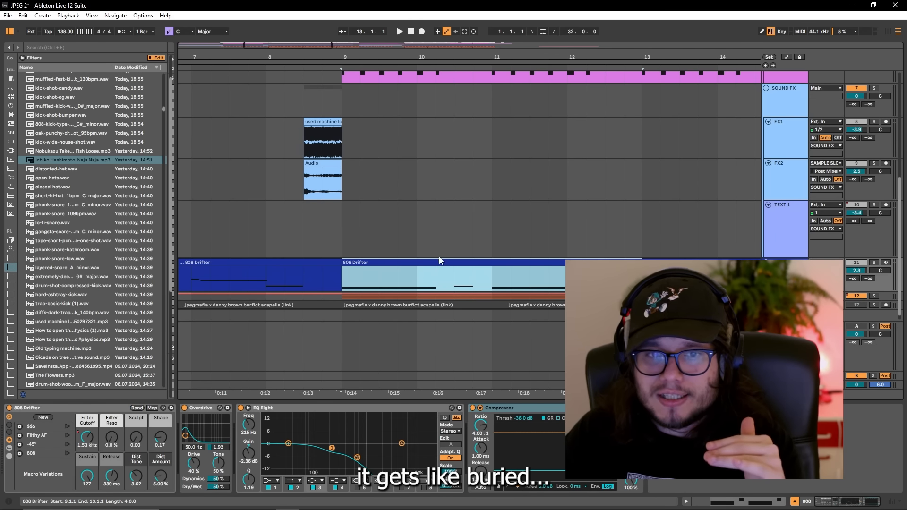
# Examine the Glue Compressor and Vibrato Flutter on the SAMPLE SLOW track during playback, and check the A Reverb return.
pyautogui.scroll(3, 445, 251)
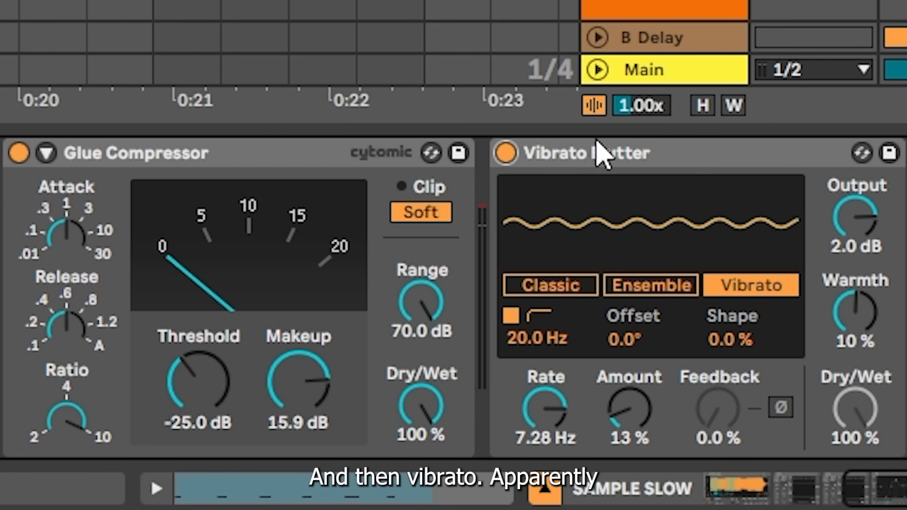
pyautogui.click(614, 149)
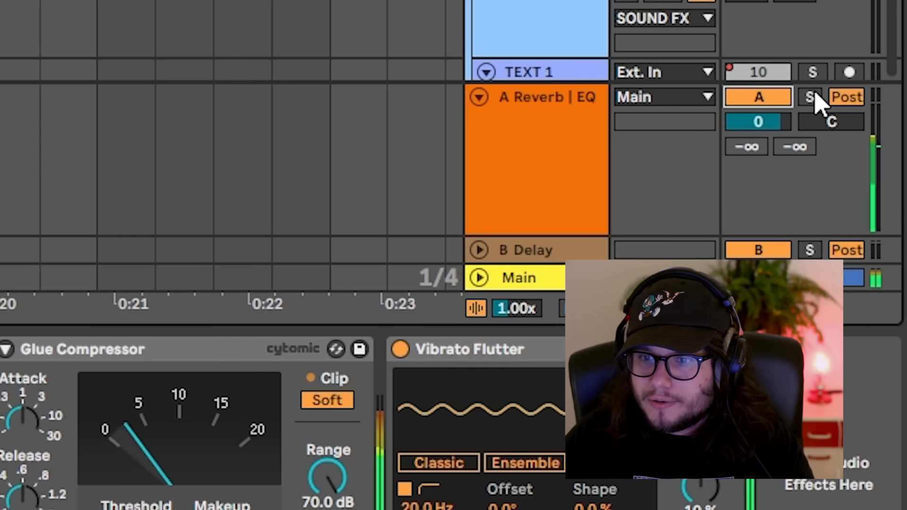
pyautogui.click(874, 326)
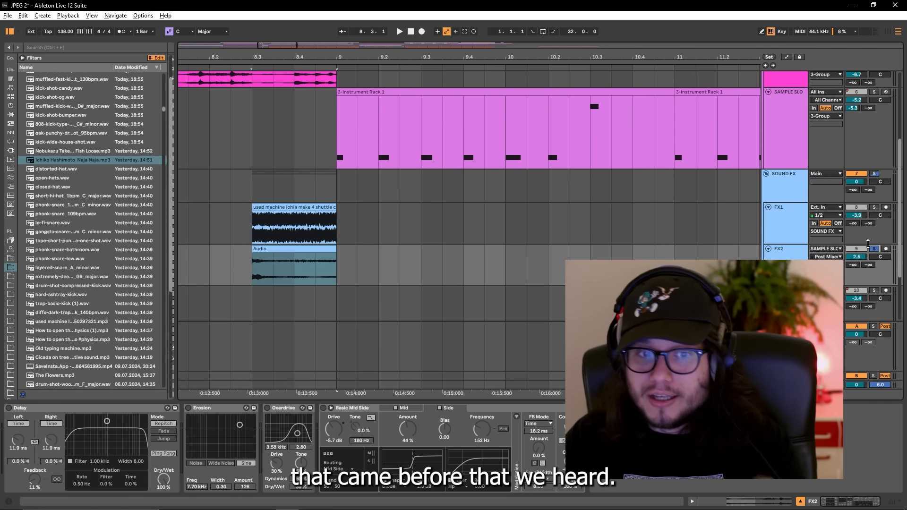
# Solo the FX2 track again and replay its transition clip from 8.3.1.
pyautogui.click(874, 249)
pyautogui.press('space')
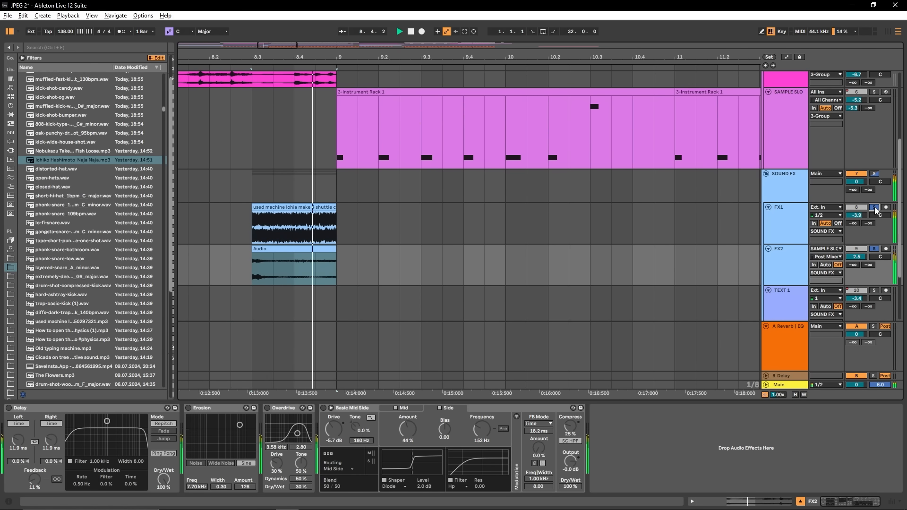
# Clear the solo on the FX1 and FX2 tracks and stop playback of the transition.
pyautogui.click(876, 248)
pyautogui.press('space')
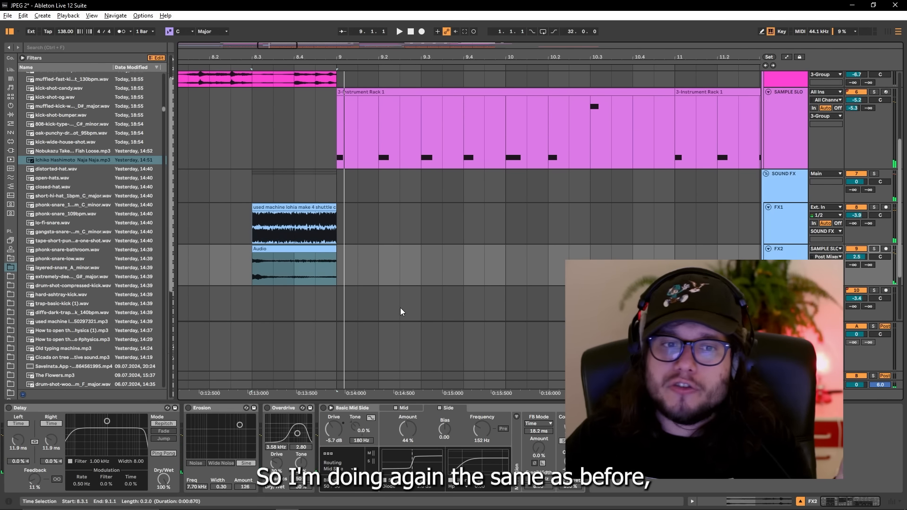
pyautogui.click(310, 255)
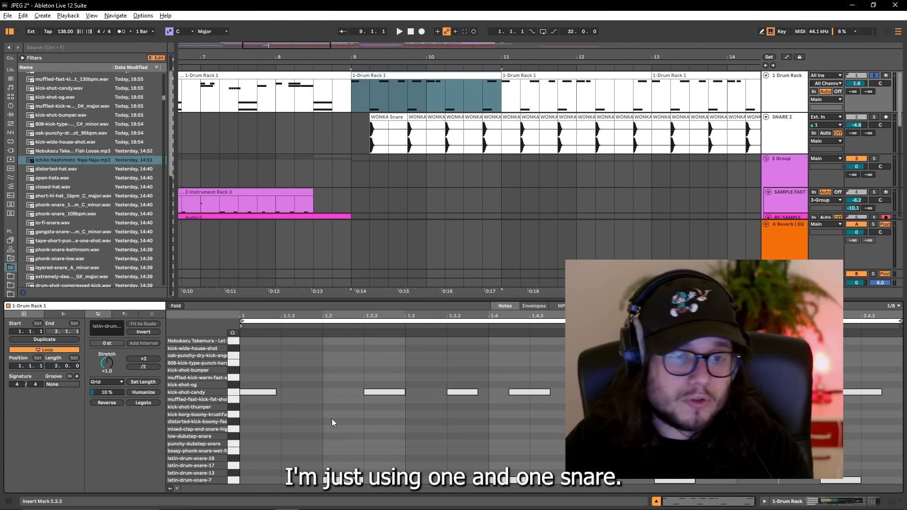
# Audition the kick-shot-candy and latin-drum-snare-7 sounds used in the Drum Rack clip at bar 9, and play its pattern.
pyautogui.click(233, 393)
pyautogui.click(232, 481)
pyautogui.press('space')
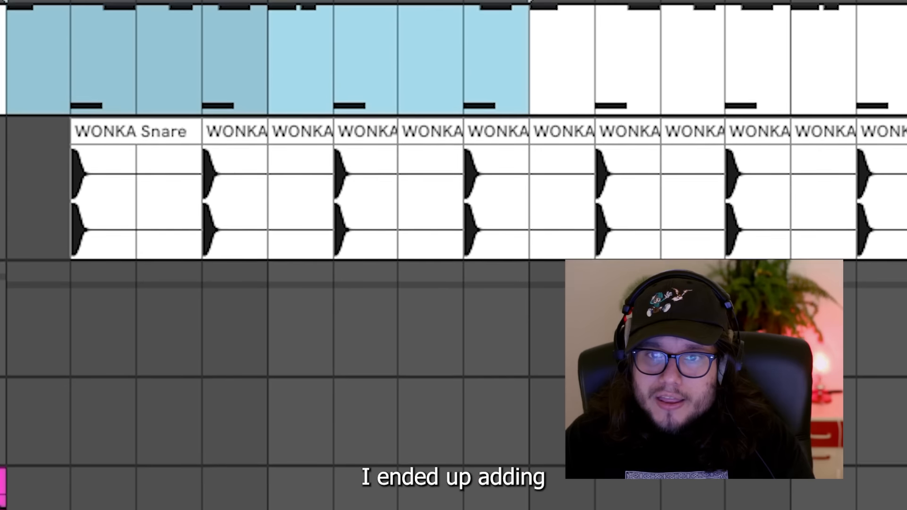
# Play the first WONKA Snare clip, and switch on Erosion, Drum Buss and EQ Eight in the SNARE 2 chain.
pyautogui.click(152, 193)
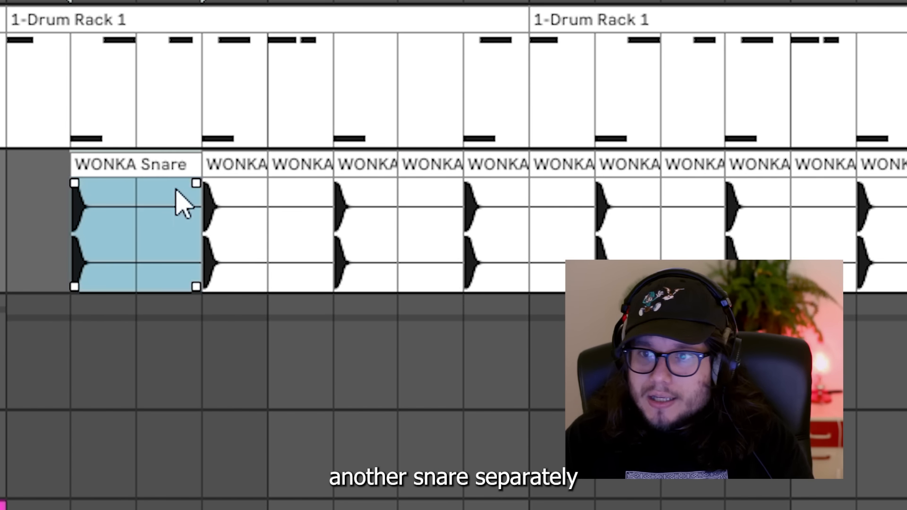
pyautogui.press('space')
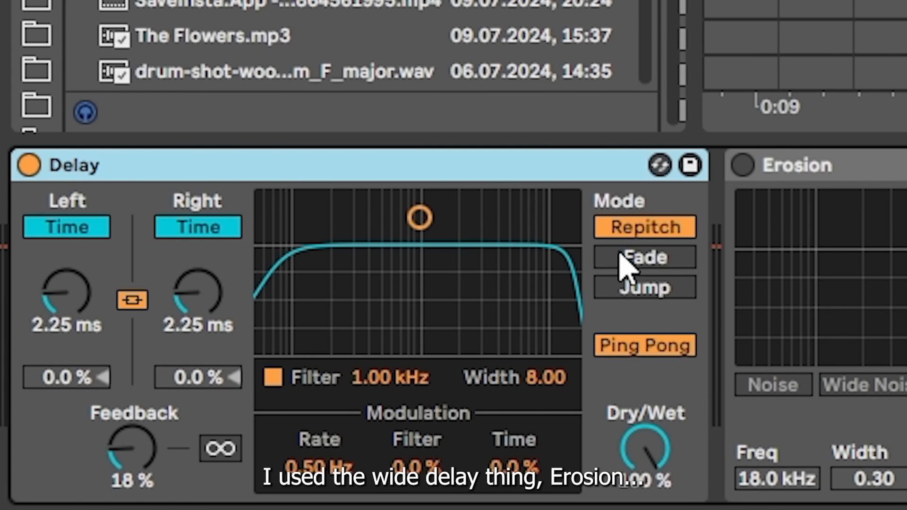
pyautogui.click(742, 165)
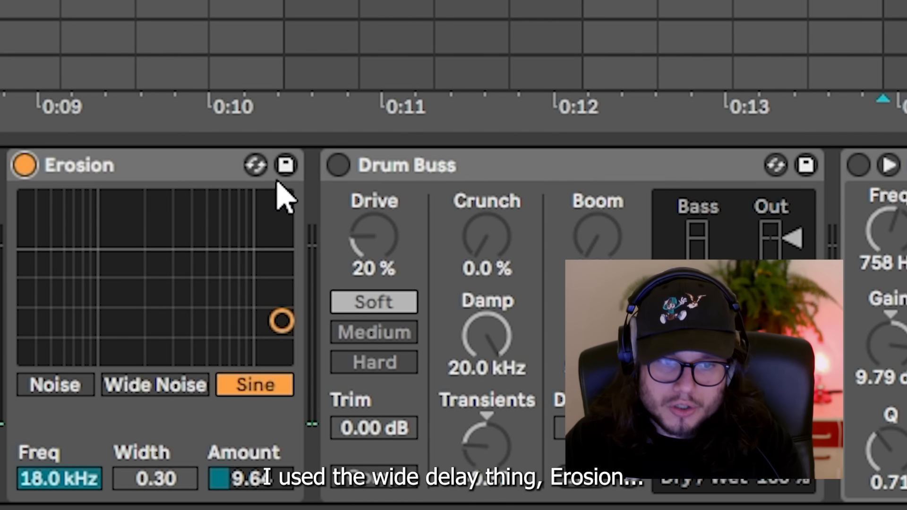
pyautogui.click(339, 166)
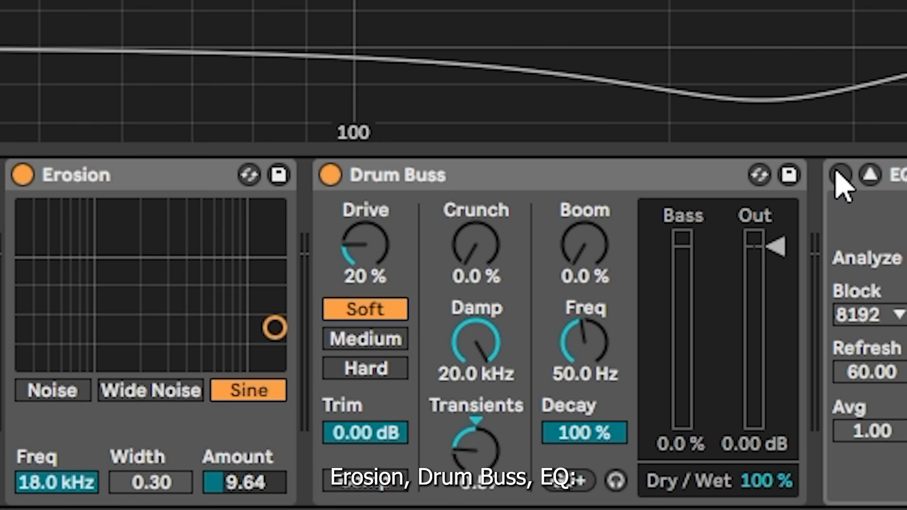
pyautogui.click(840, 175)
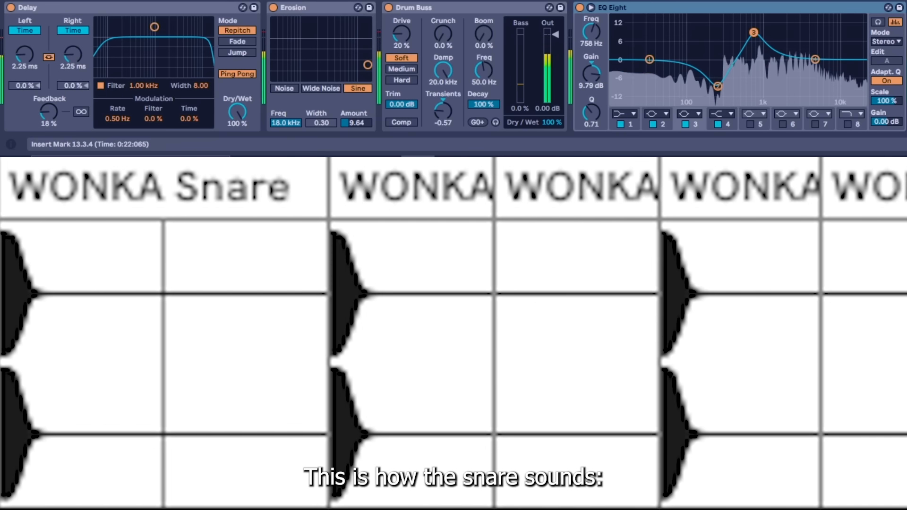
# Compare the soloed Drum Rack with and without the SNARE 2 track, playing from the first WONKA Snare clip.
pyautogui.click(194, 184)
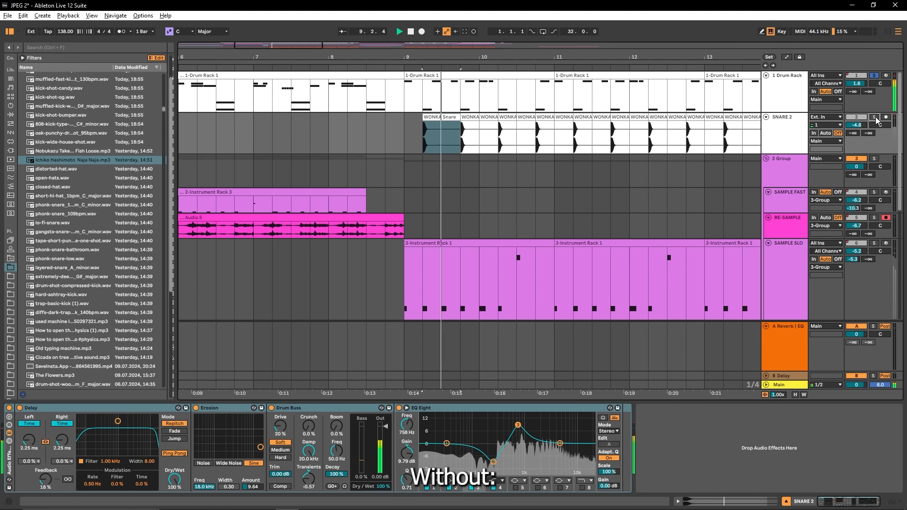
pyautogui.click(876, 118)
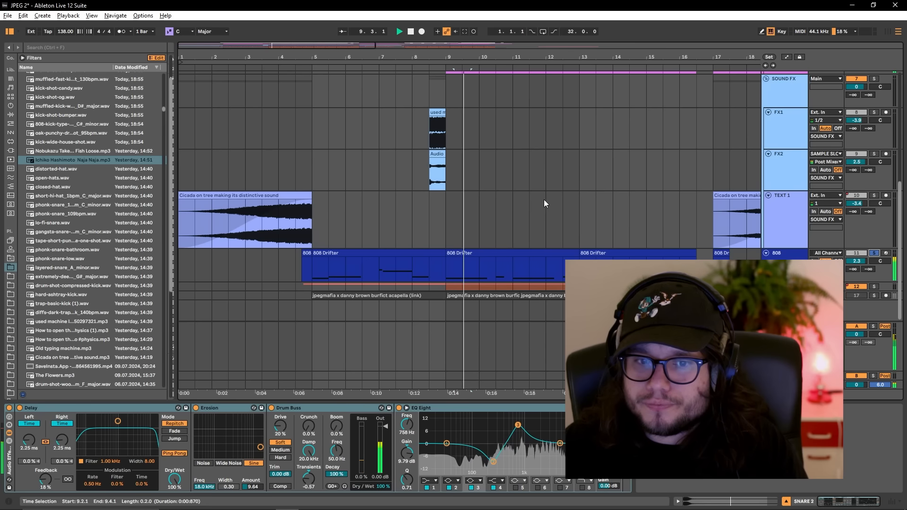
# Open the 808 Drifter clip at bar 9 in an enlarged note editor and play its two-note pattern.
pyautogui.doubleClick(472, 265)
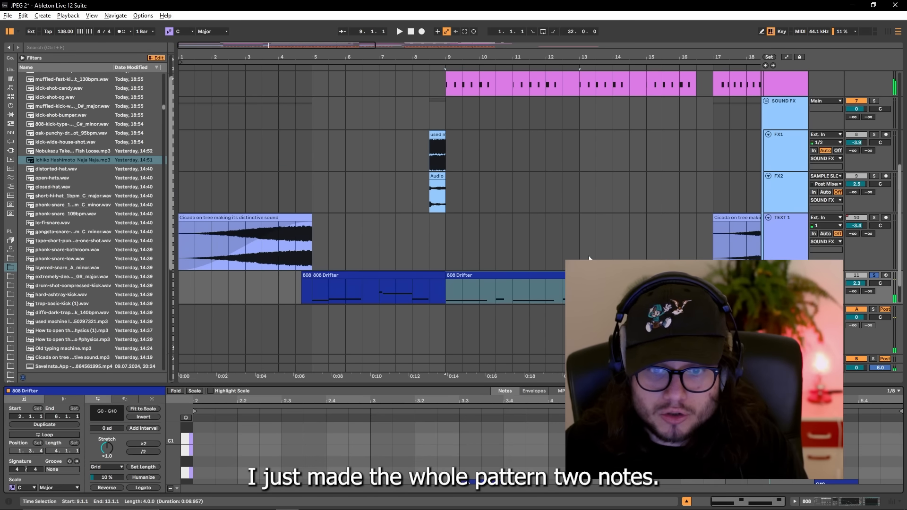
pyautogui.moveTo(430, 385); pyautogui.dragTo(429, 231)
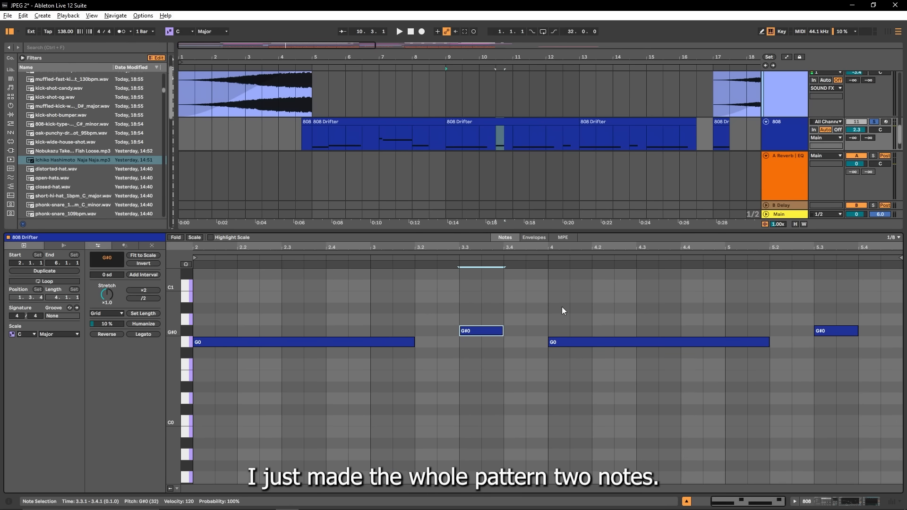
pyautogui.press('space')
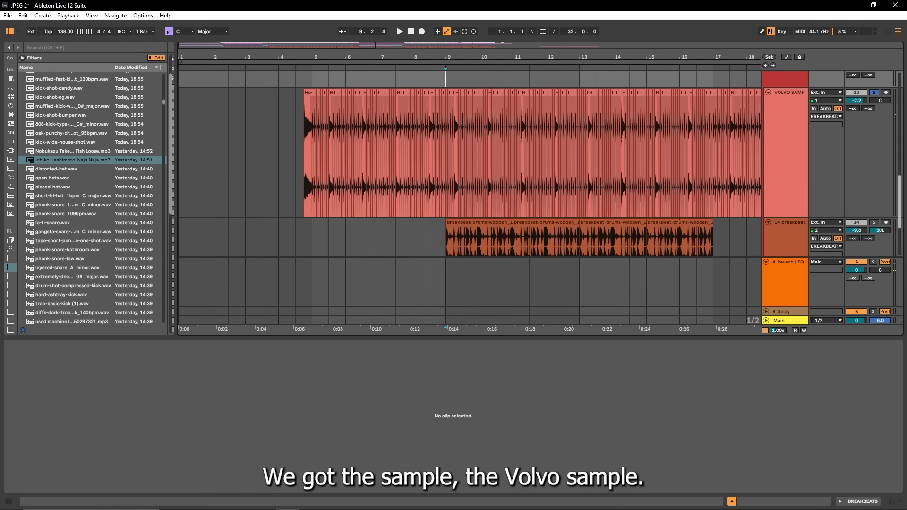
# Play the VOLVO SAMPLE track from the long slice at 8.3.1 and compare its slices before and after bar 9.
pyautogui.scroll(2, 539, 166)
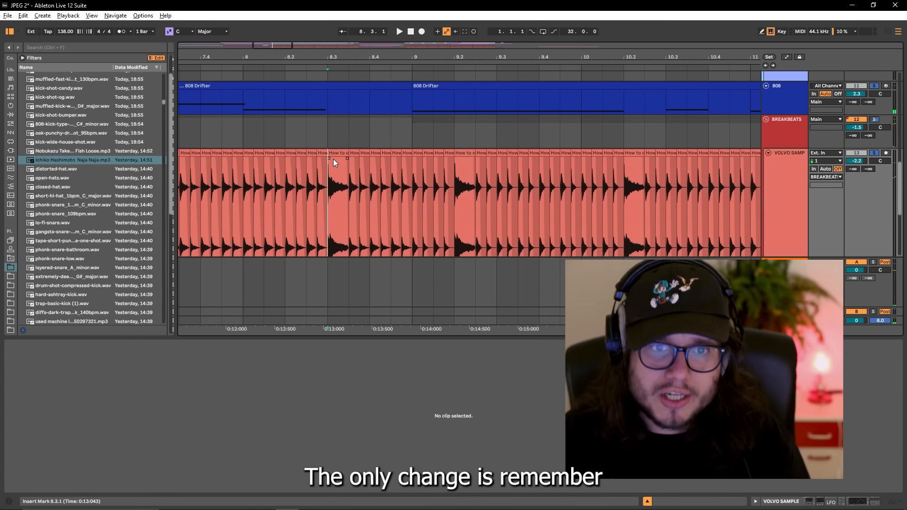
pyautogui.click(333, 160)
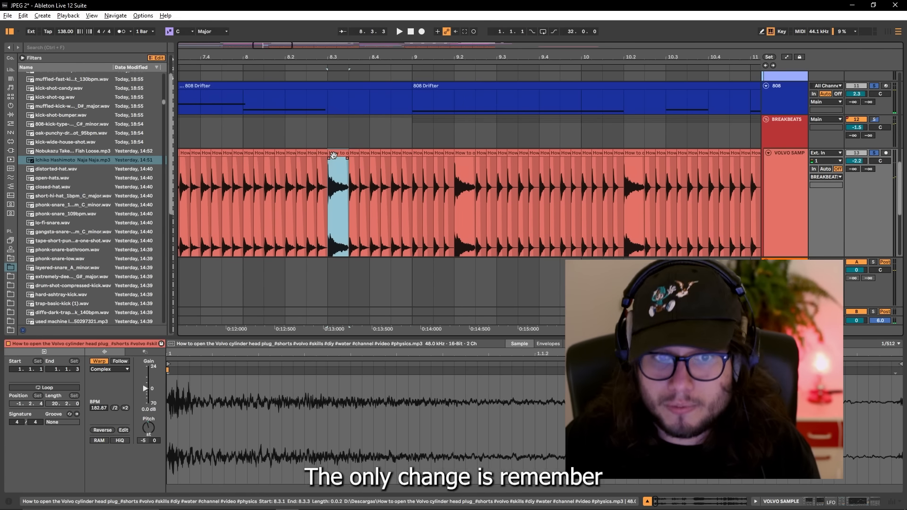
pyautogui.press('space')
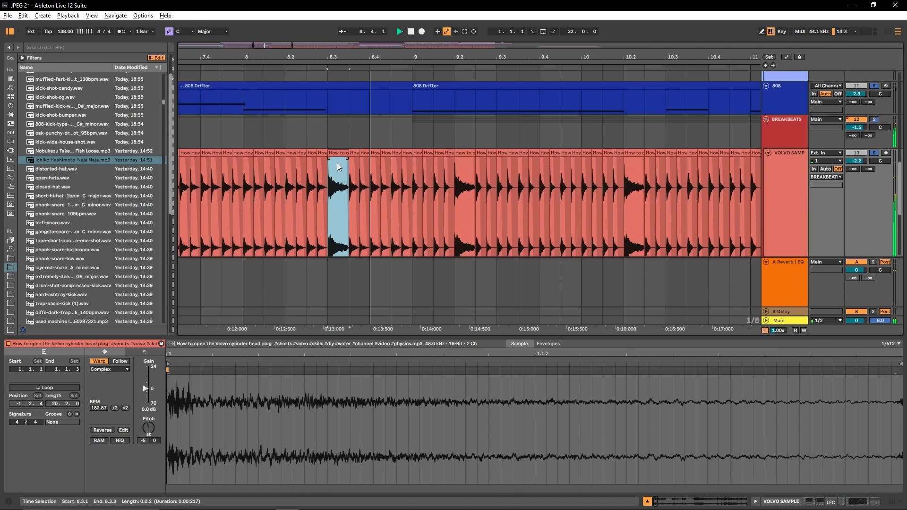
pyautogui.moveTo(341, 153); pyautogui.dragTo(475, 171)
pyautogui.click(400, 184)
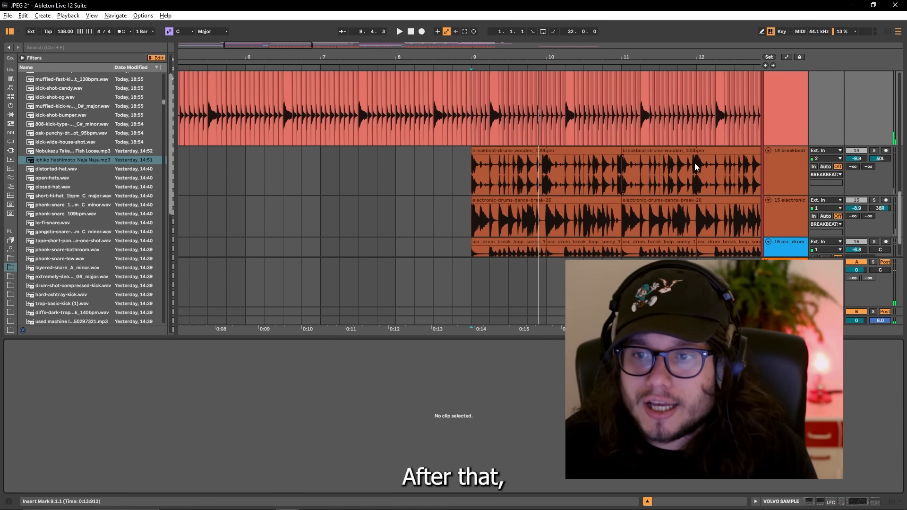
# Solo the 14 breakbeat track and play its first breakbeat-drums-wooden_100bpm clip from bar 9.
pyautogui.click(799, 163)
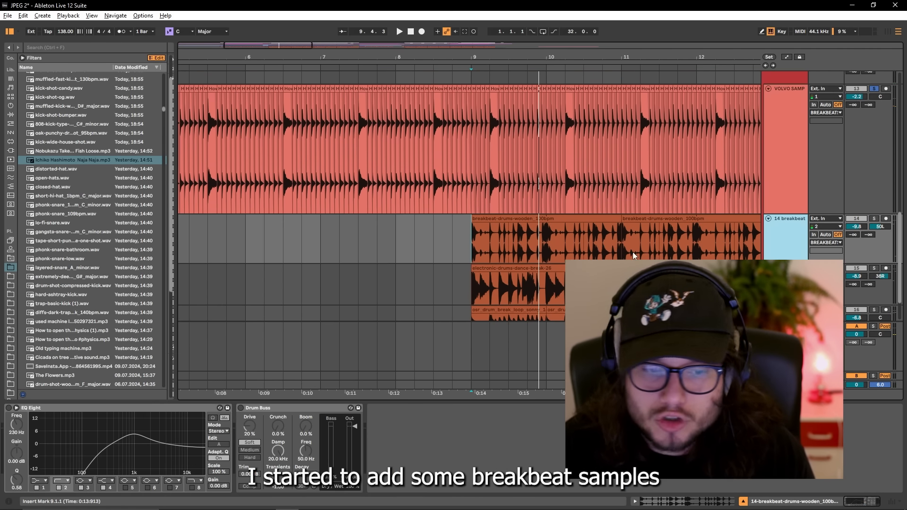
pyautogui.click(534, 192)
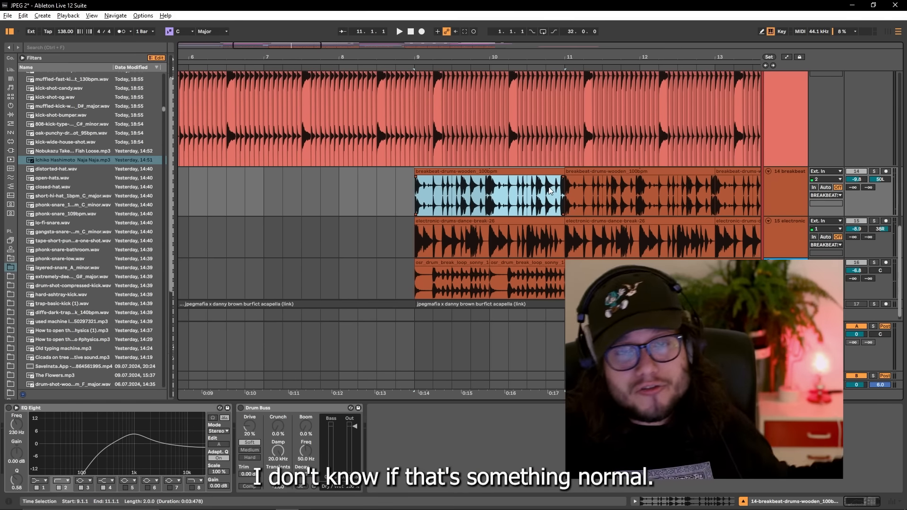
pyautogui.click(874, 171)
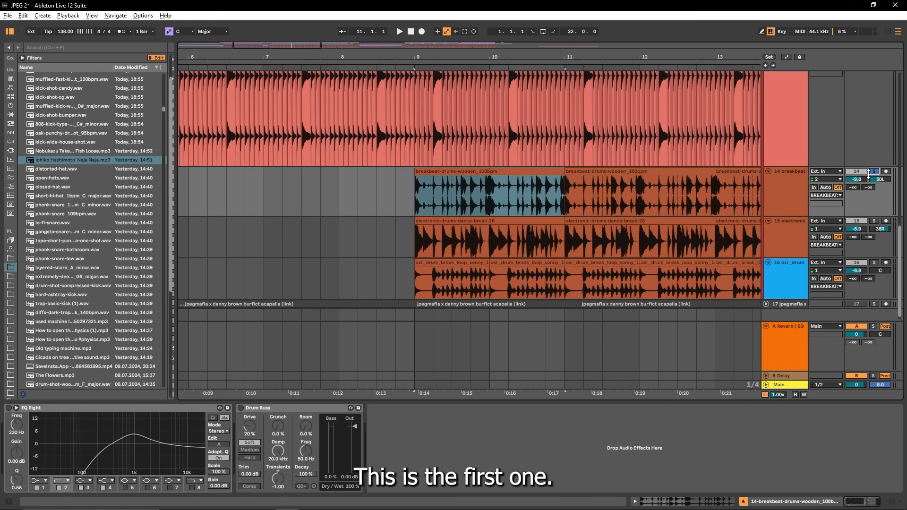
pyautogui.scroll(3, 869, 175)
pyautogui.press('space')
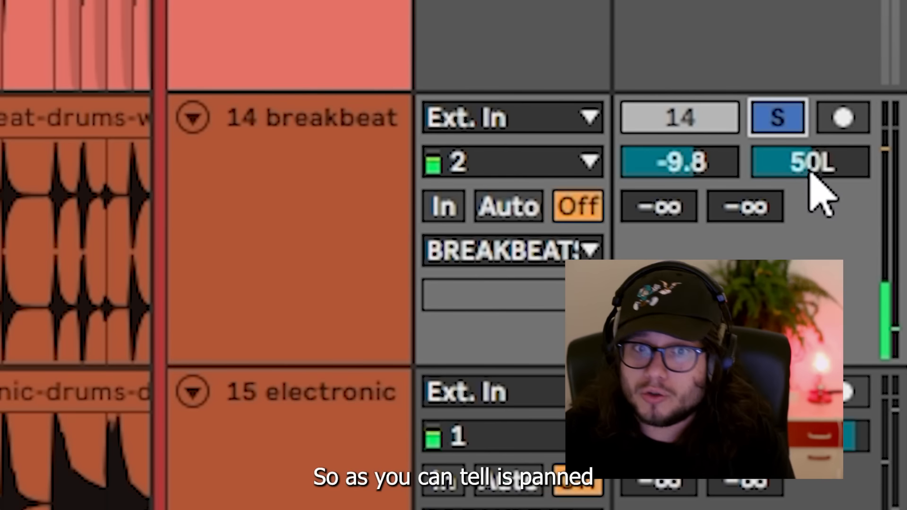
# Switch on EQ Eight and Drum Buss on the 14 breakbeat track, and solo the 15 electronic track for playback.
pyautogui.press('Delete')
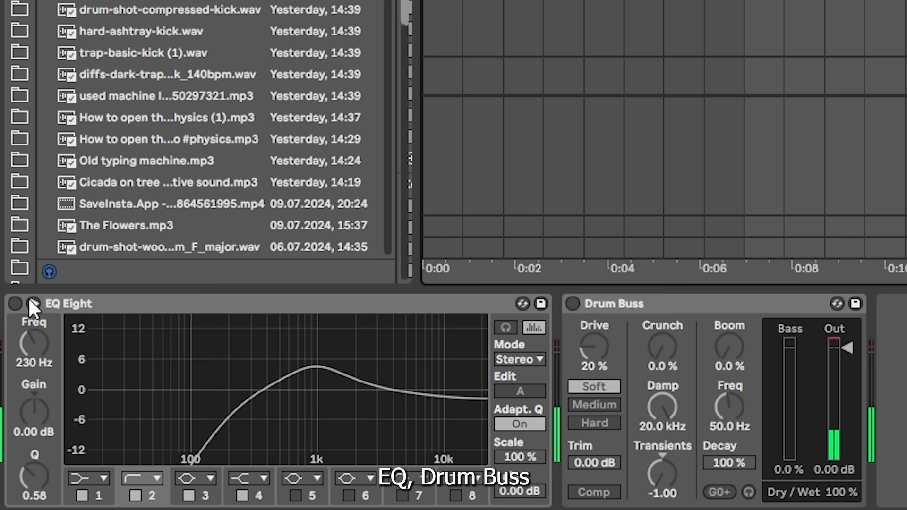
pyautogui.click(180, 405)
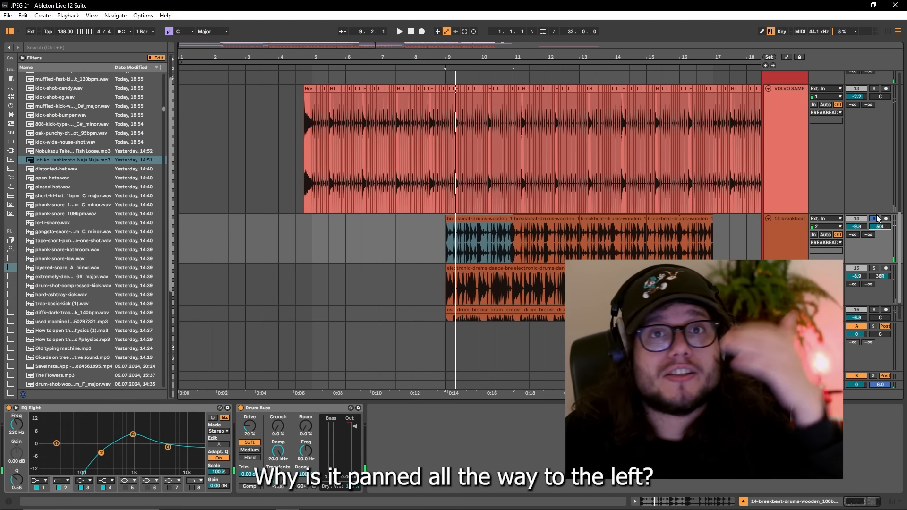
pyautogui.click(874, 268)
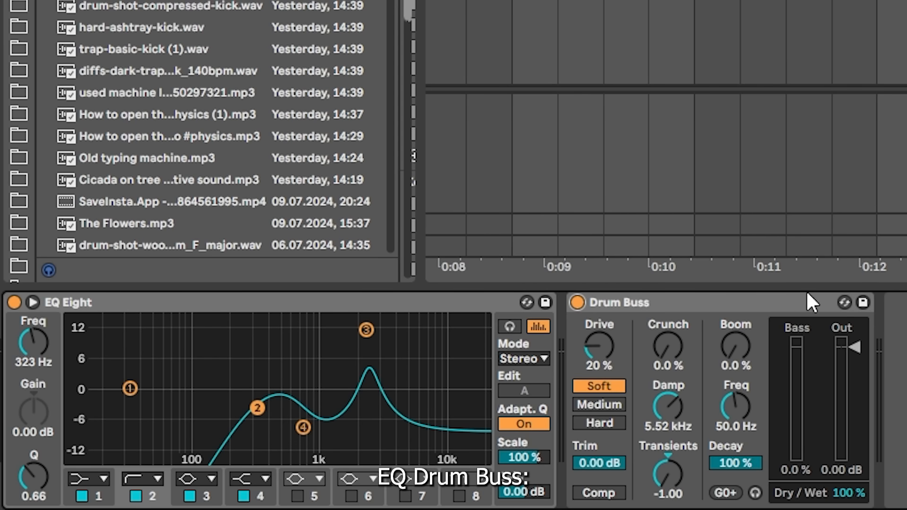
pyautogui.press('space')
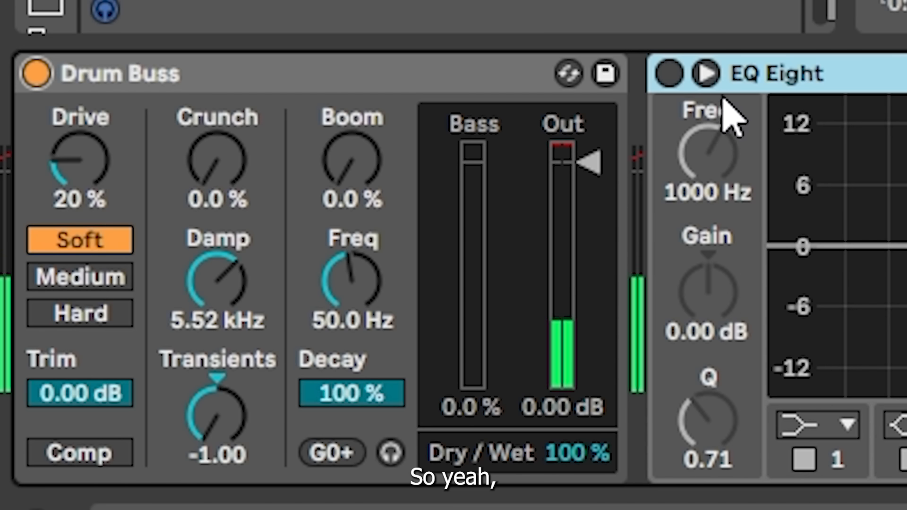
# Switch on EQ Eight on the 16 osr_drum track, and play the three soloed breakbeats together from bar 9.
pyautogui.click(670, 73)
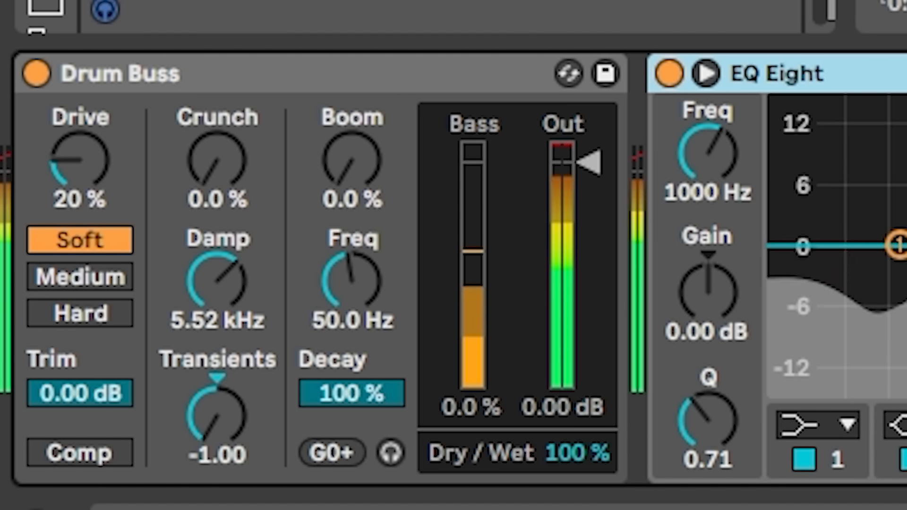
pyautogui.press('space')
pyautogui.scroll(-2, 633, 265)
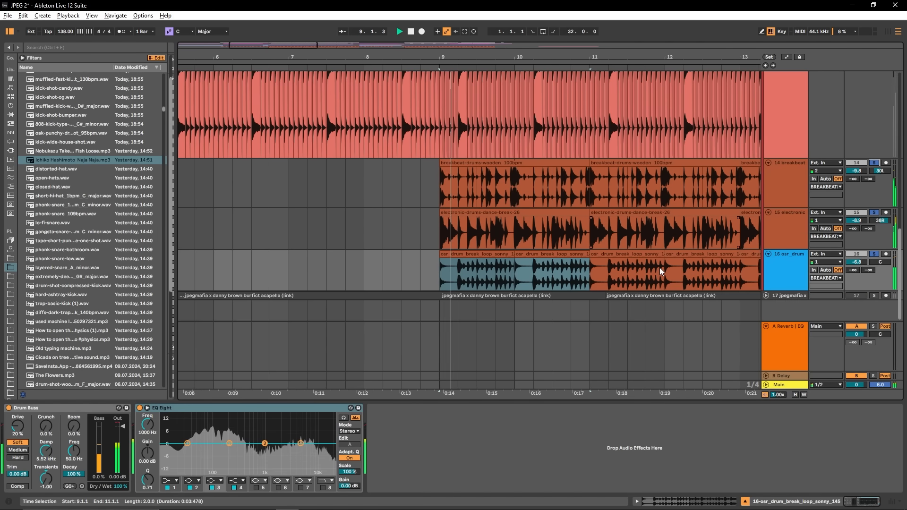
pyautogui.press('space')
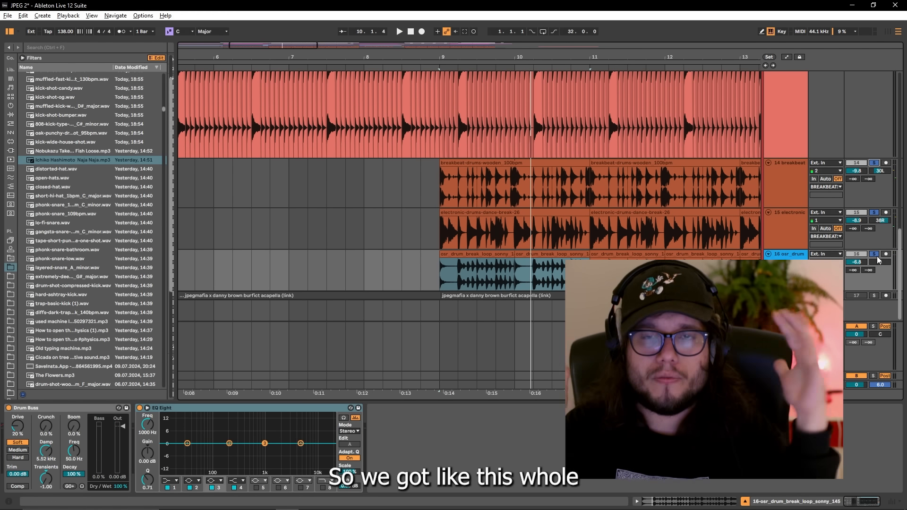
# Replay the three breakbeats from bar 9, solo the VOLVO SAMPLE track as well, and play all four layers together.
pyautogui.press('space')
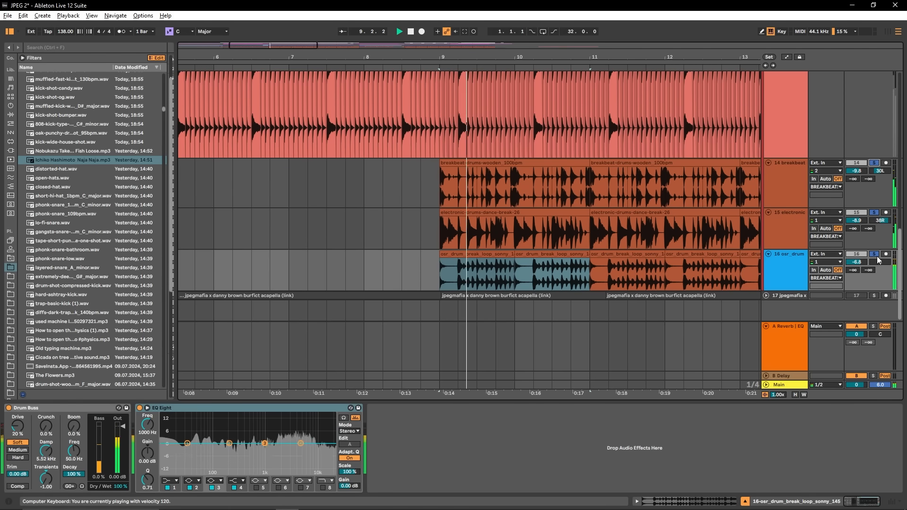
pyautogui.scroll(5, 877, 256)
pyautogui.press('space')
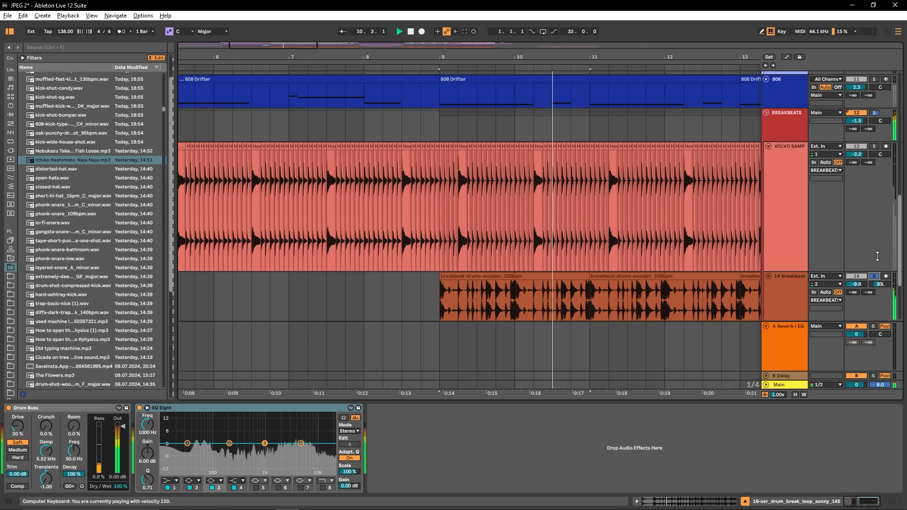
pyautogui.click(873, 146)
pyautogui.scroll(-8, 542, 168)
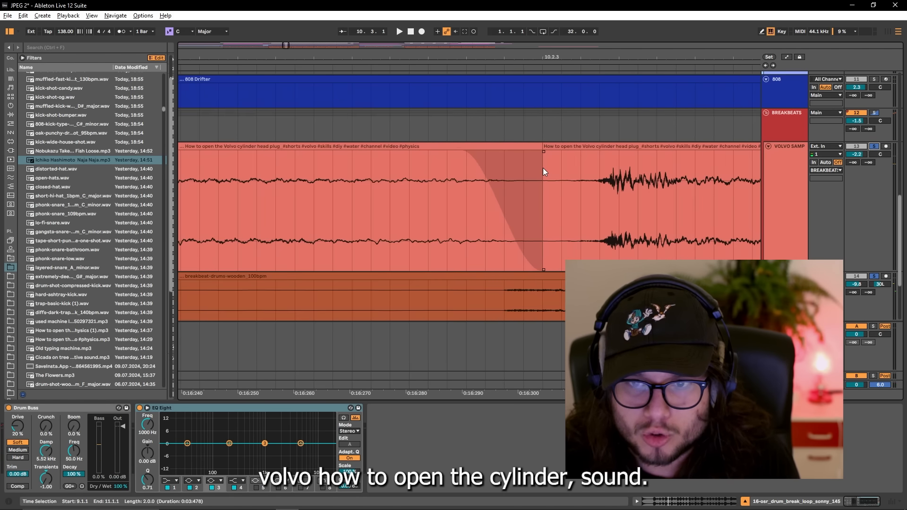
pyautogui.scroll(6, 263, 196)
pyautogui.press('space')
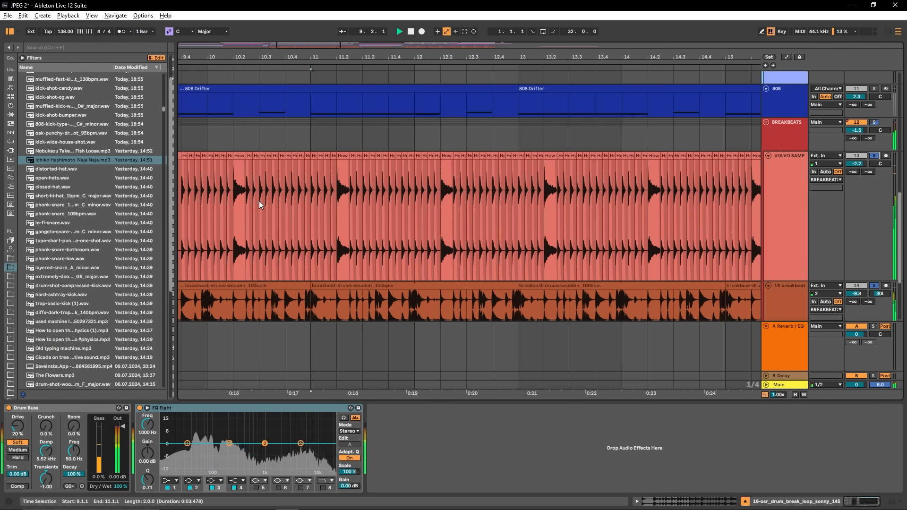
# Examine the drum, sample, 808 and breakbeat tracks while the full arrangement plays through the second part.
pyautogui.scroll(-3, 321, 203)
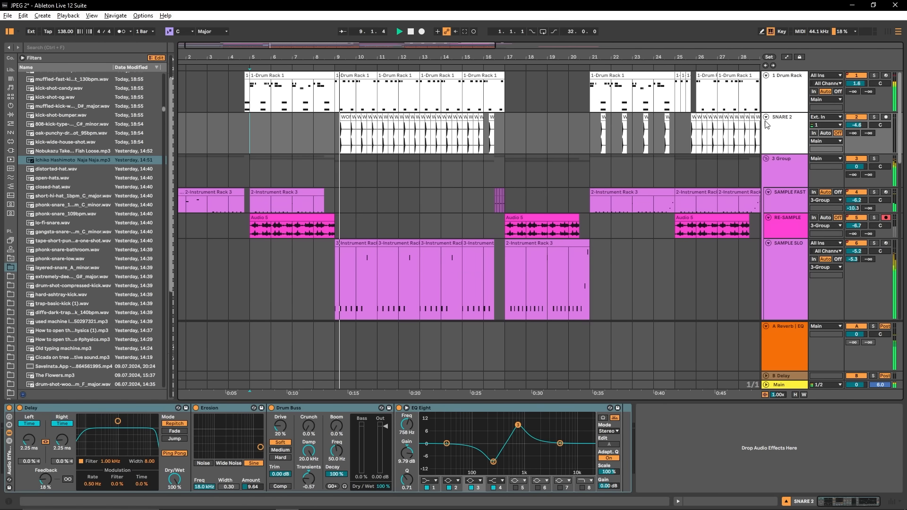
pyautogui.scroll(-10, 632, 191)
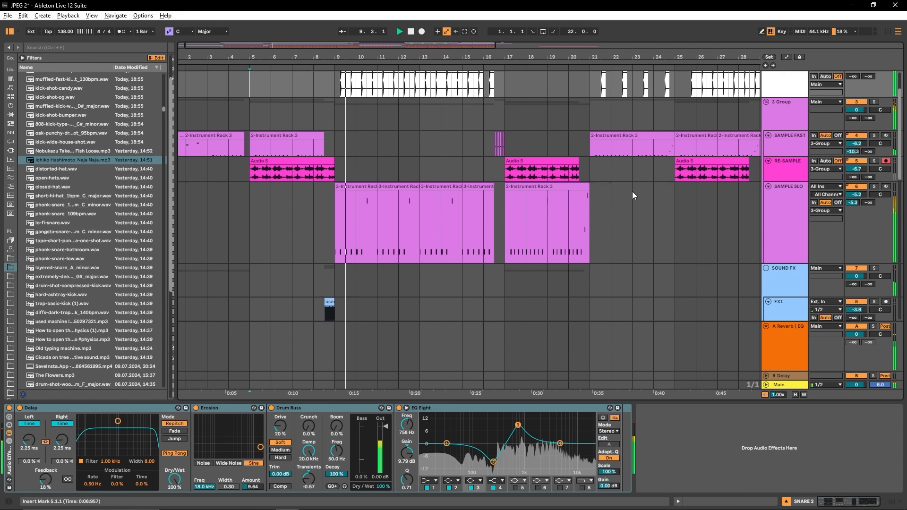
pyautogui.scroll(-3, 656, 211)
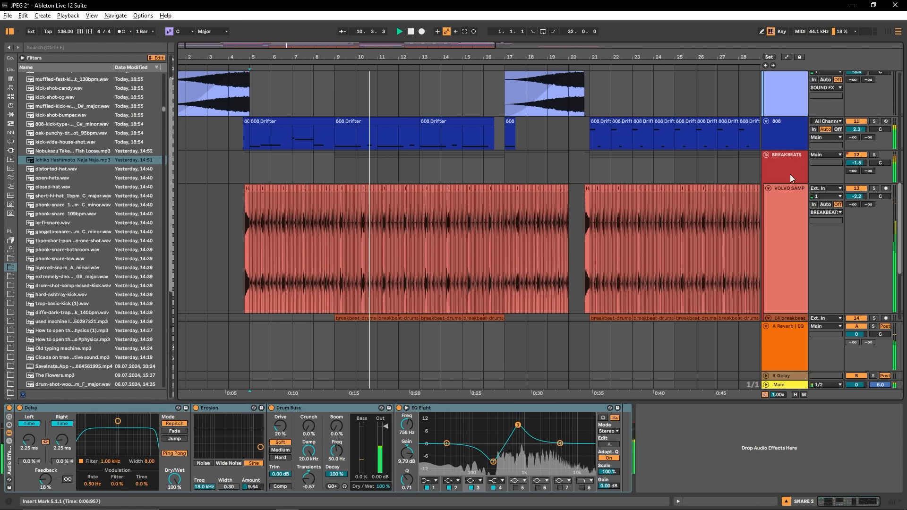
# Follow the full arrangement from bar 10 into the rising transition at bar 17, comparing the drum, sample, sound-effect and breakbeat tracks.
pyautogui.scroll(-6, 800, 175)
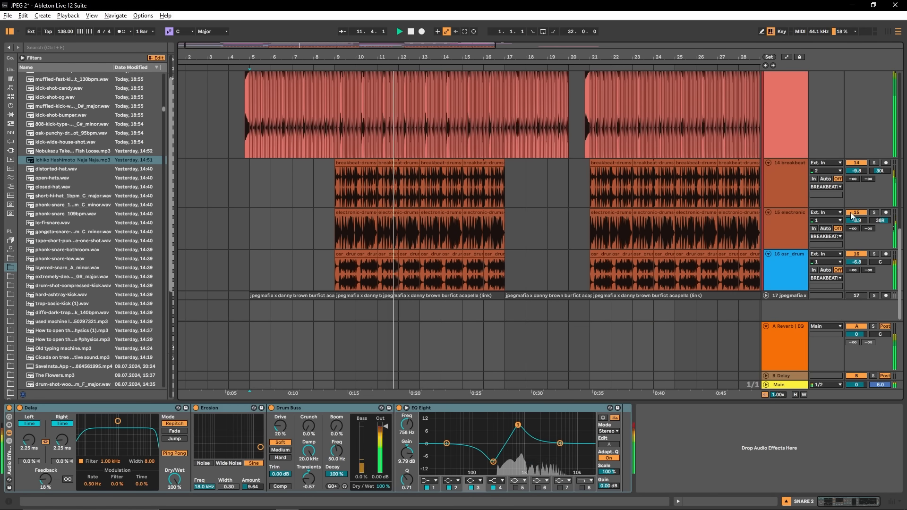
pyautogui.scroll(8, 800, 174)
pyautogui.scroll(8, 800, 175)
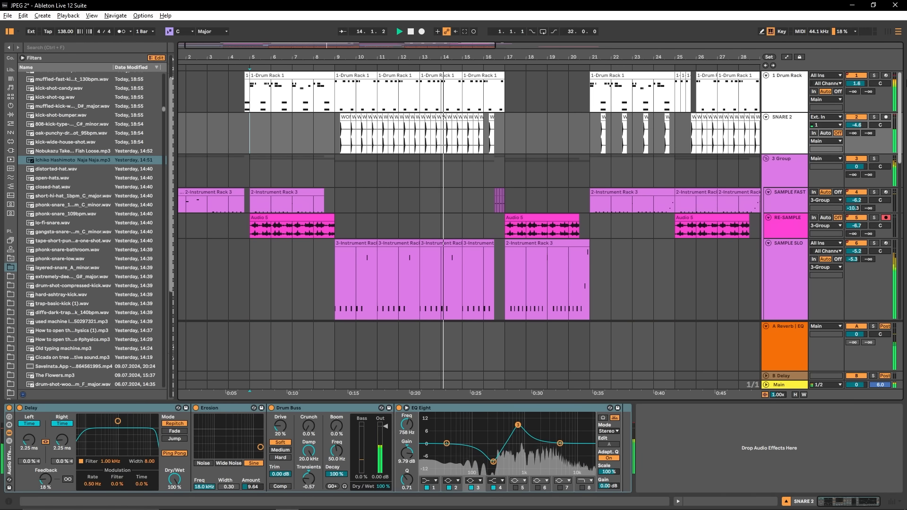
pyautogui.scroll(-8, 888, 199)
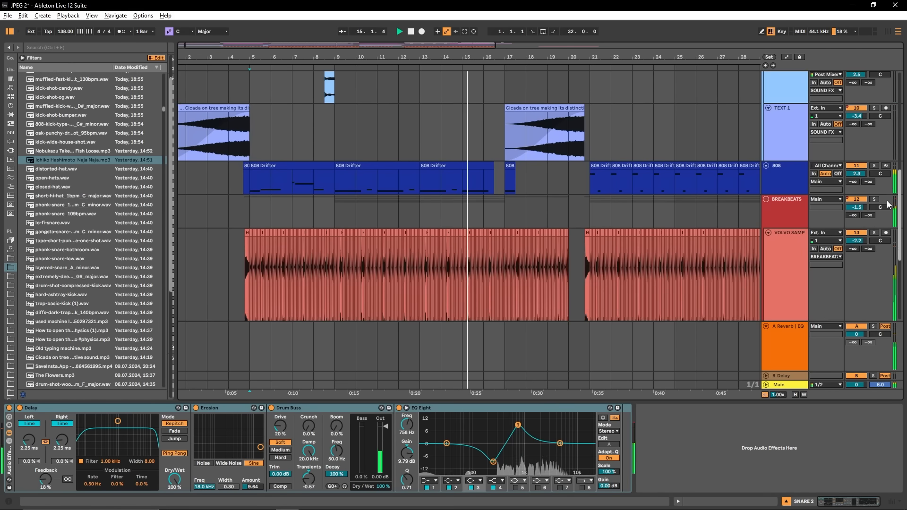
pyautogui.scroll(-6, 888, 199)
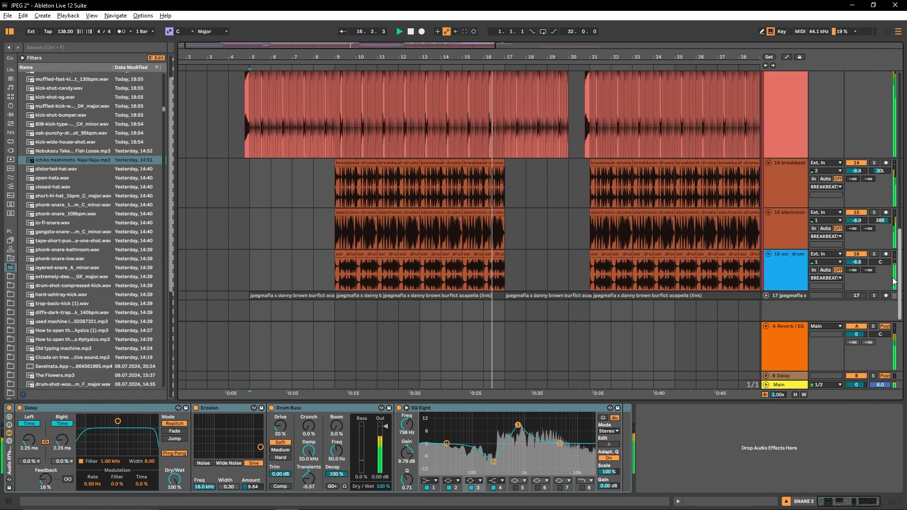
pyautogui.scroll(12, 651, 182)
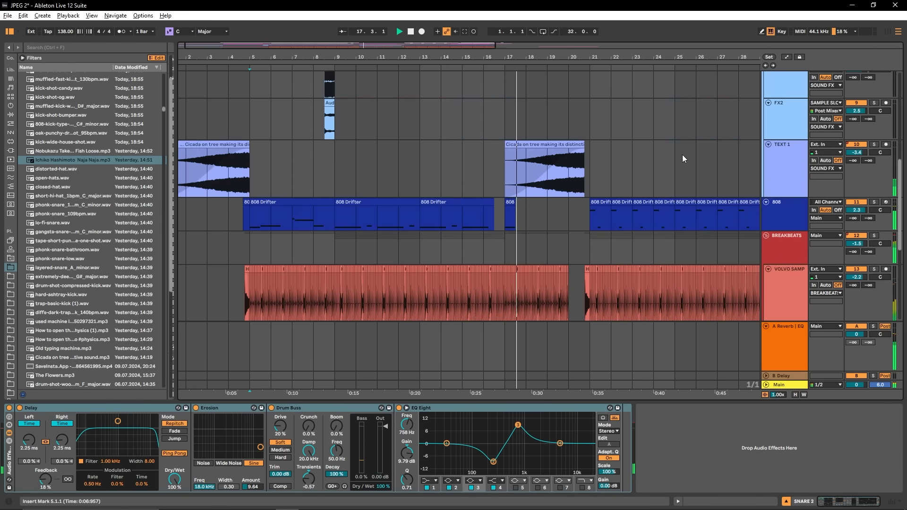
pyautogui.scroll(4, 683, 155)
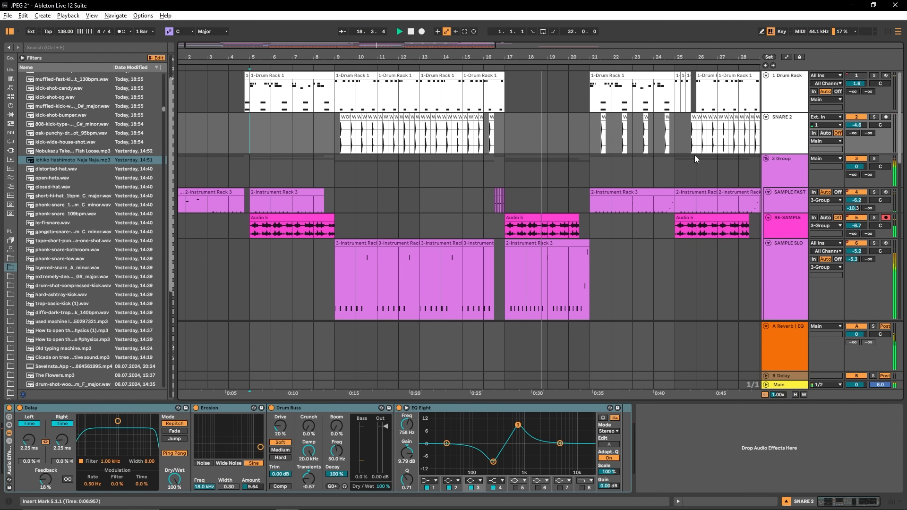
pyautogui.scroll(-15, 680, 189)
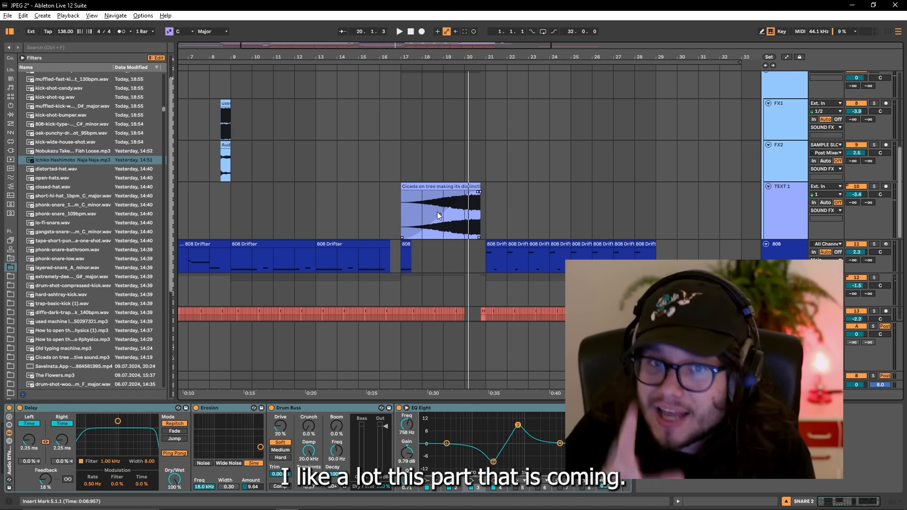
pyautogui.scroll(15, 437, 215)
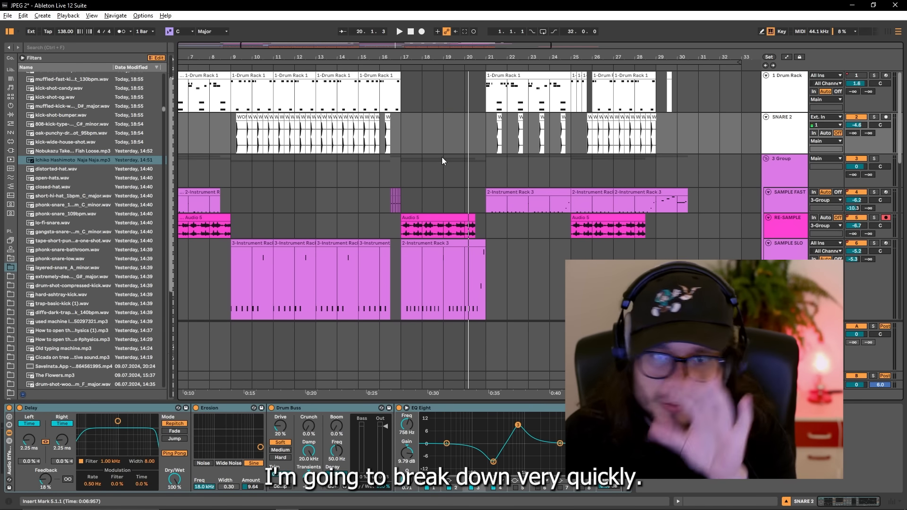
# Locate the transition at bar 17 and select the 808 track from 17.1.1 to 18.1.1 around its single bass clip.
pyautogui.scroll(-3, 426, 166)
pyautogui.click(422, 163)
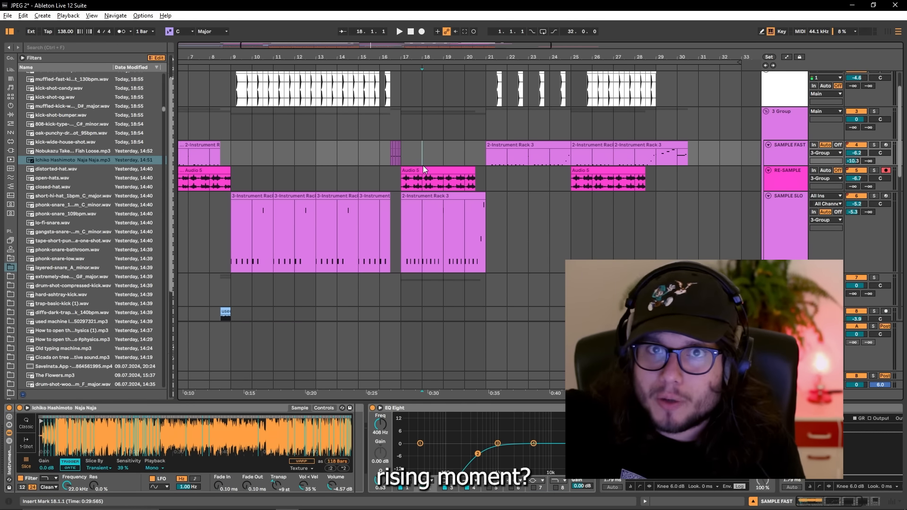
pyautogui.scroll(-10, 424, 165)
pyautogui.click(419, 228)
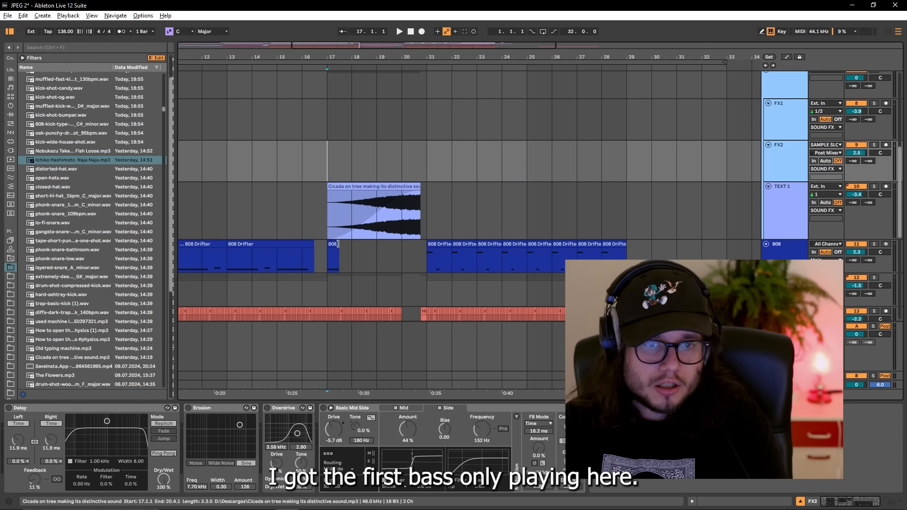
pyautogui.scroll(3, 338, 265)
pyautogui.click(344, 258)
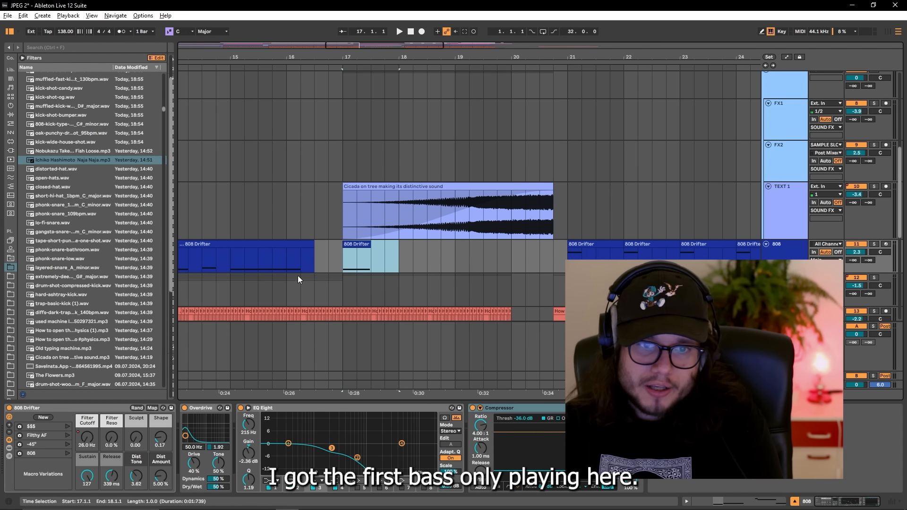
pyautogui.click(341, 256)
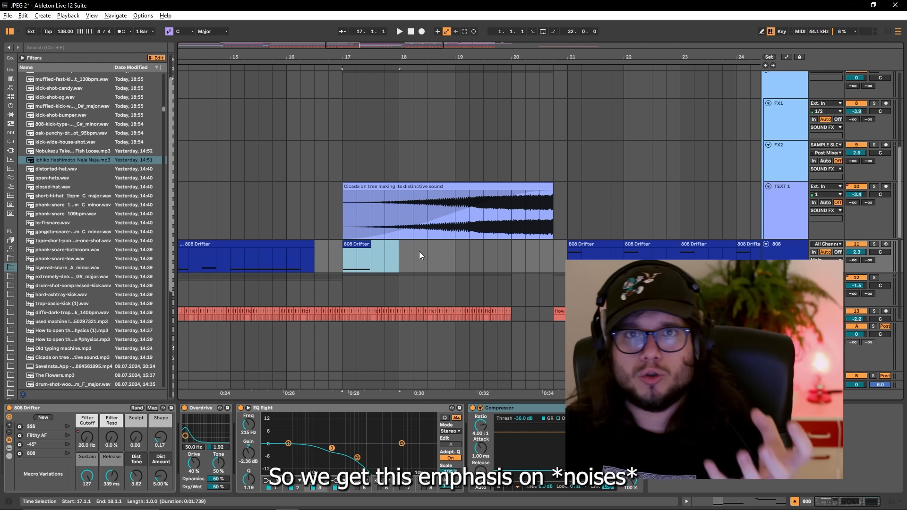
# Select the VOLVO SAMPLE audio from 16.4.3 to 17.1.3, and the source chop on SAMPLE FAST from 6.4.1 to 6.4.3.
pyautogui.moveTo(371, 161); pyautogui.dragTo(580, 203)
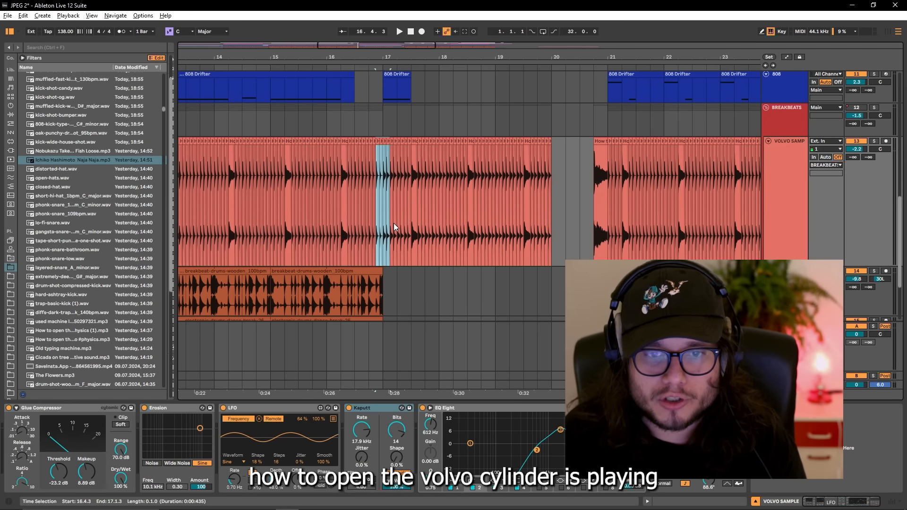
pyautogui.scroll(8, 393, 223)
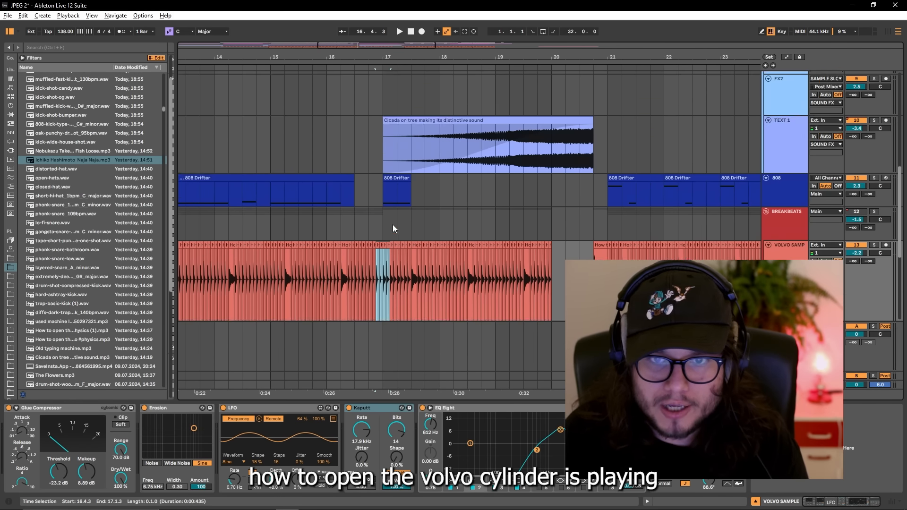
pyautogui.scroll(-4, 404, 225)
pyautogui.scroll(4, 465, 239)
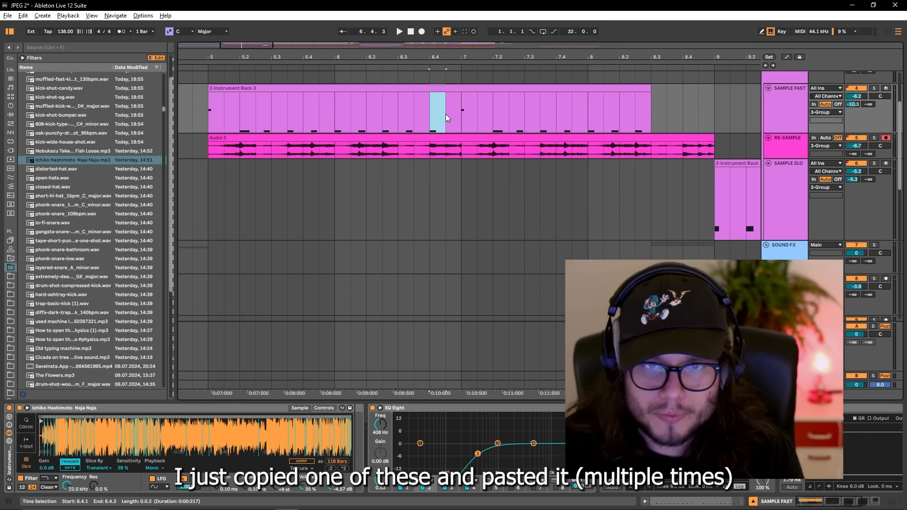
# Play the transition from 16.3.1 and examine the sample chops, cicada riser, 808 and VOLVO SAMPLE tracks leading into bar 21.
pyautogui.scroll(-6, 545, 131)
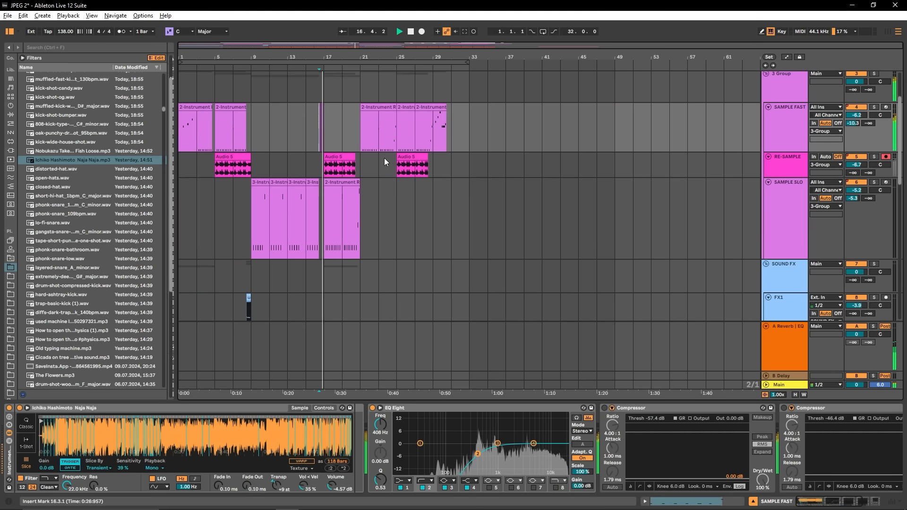
pyautogui.scroll(-6, 366, 164)
pyautogui.scroll(5, 310, 182)
pyautogui.scroll(3, 395, 160)
pyautogui.scroll(-10, 546, 212)
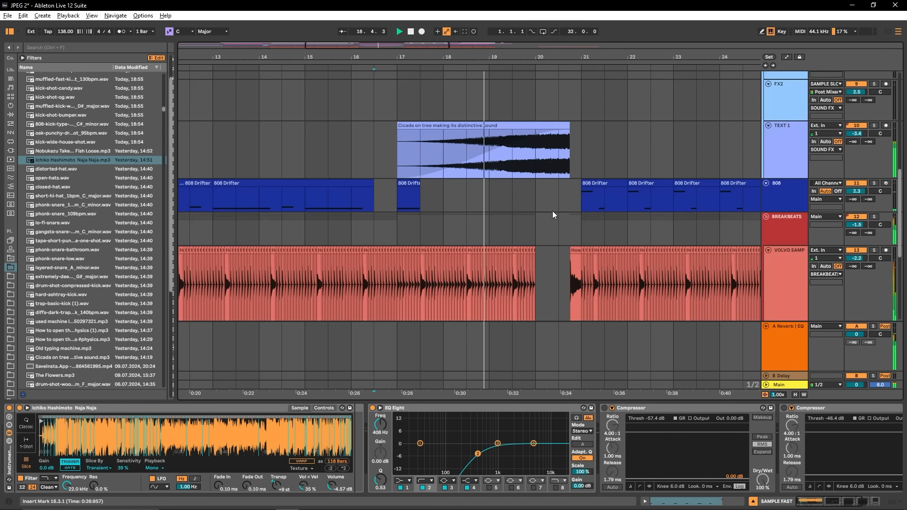
pyautogui.scroll(-1, 554, 219)
pyautogui.scroll(9, 554, 221)
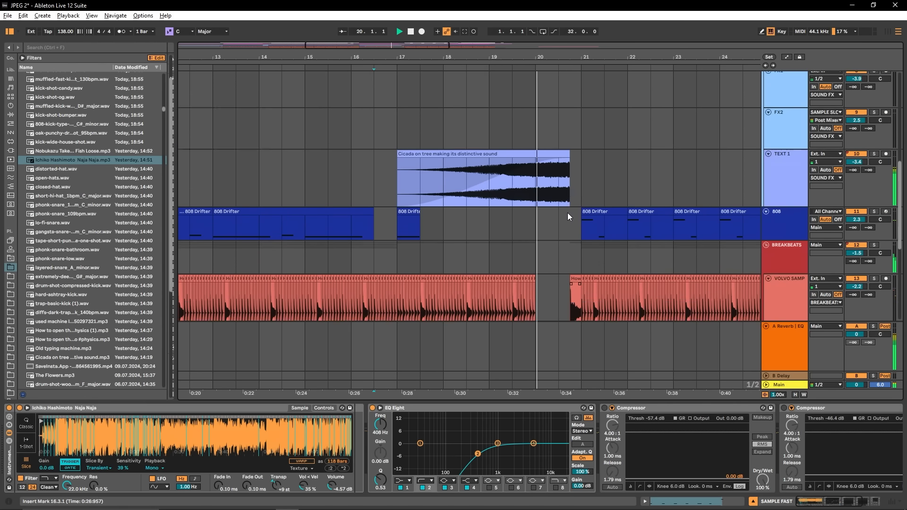
pyautogui.scroll(8, 571, 211)
pyautogui.scroll(-3, 251, 147)
# Solo the 1 Drum Rack and SNARE 2 tracks and play them together from bar 21.
pyautogui.click(252, 147)
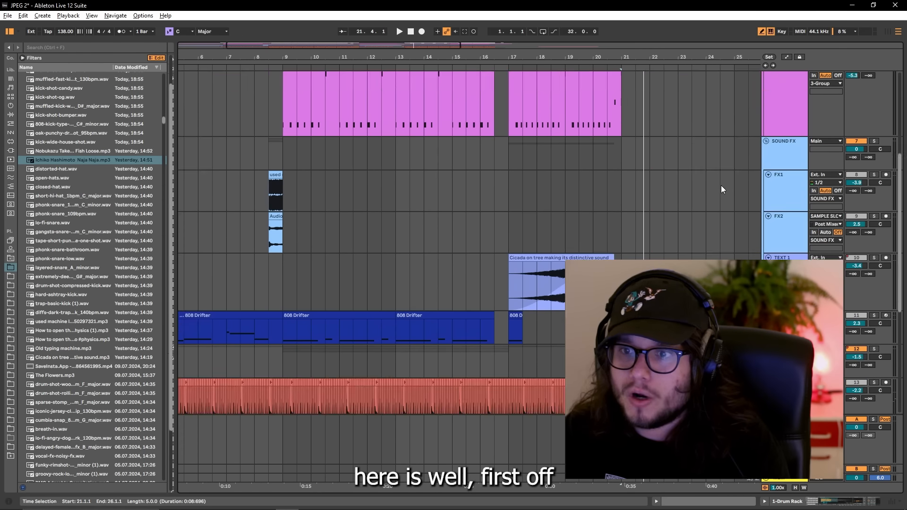
pyautogui.scroll(10, 750, 166)
pyautogui.click(650, 130)
pyautogui.moveTo(284, 137); pyautogui.dragTo(504, 141)
pyautogui.click(622, 138)
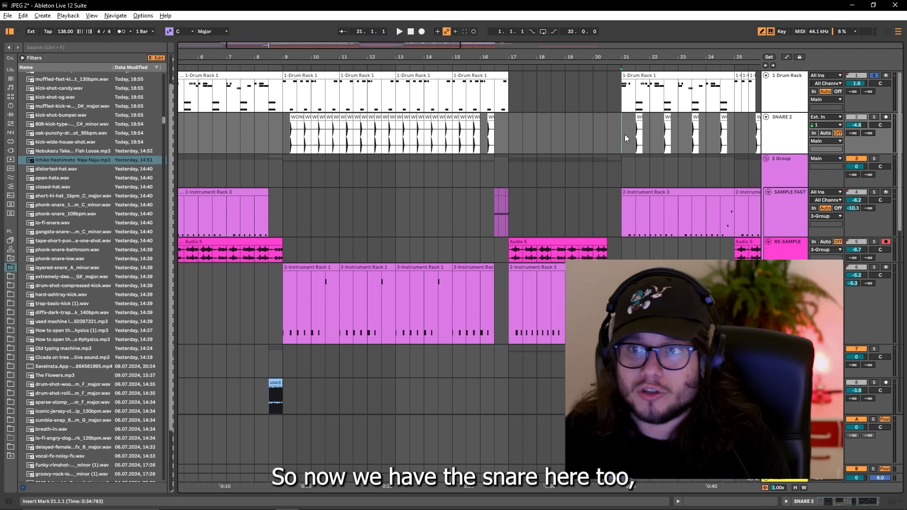
pyautogui.click(875, 117)
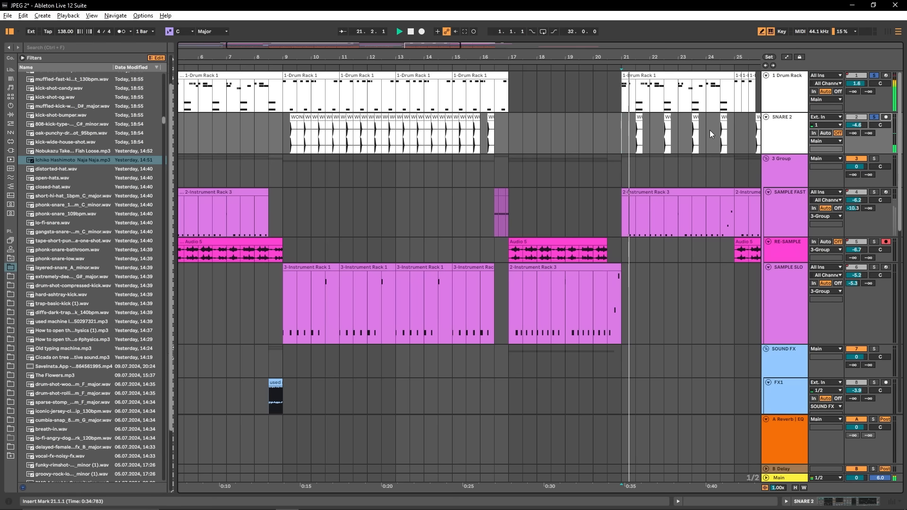
# Select SNARE 2 from 21.1.1 to 21.1.3 and replay the soloed drums with the WONKA Snare hits in close view.
pyautogui.press('+')
pyautogui.press('+')
pyautogui.press('space')
pyautogui.press('space')
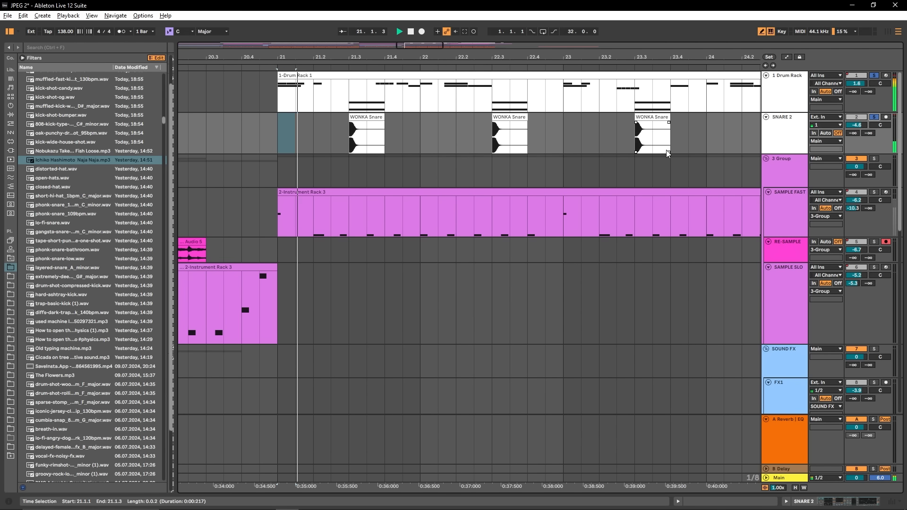
# Solo the BREAKBEATS group, play it from bar 21, and set the VOLVO SAMPLE track volume to -0.7.
pyautogui.scroll(-10, 588, 162)
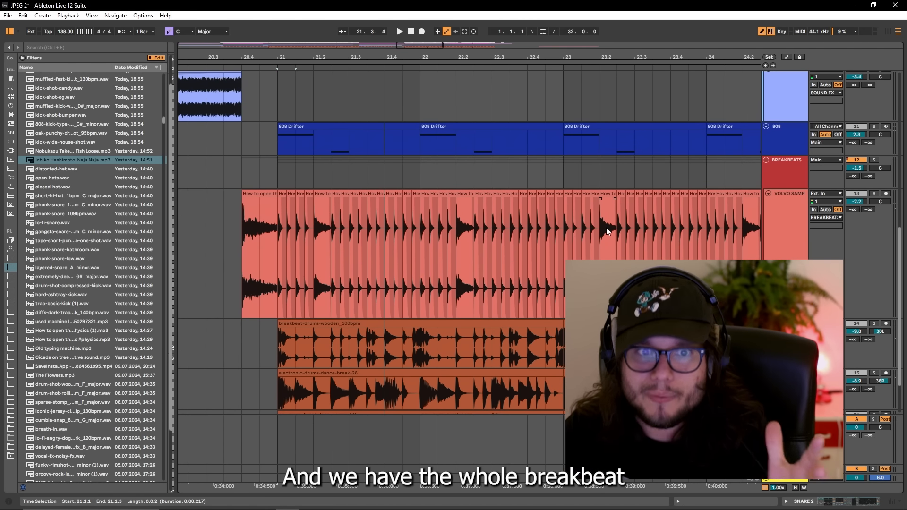
pyautogui.scroll(-3, 560, 222)
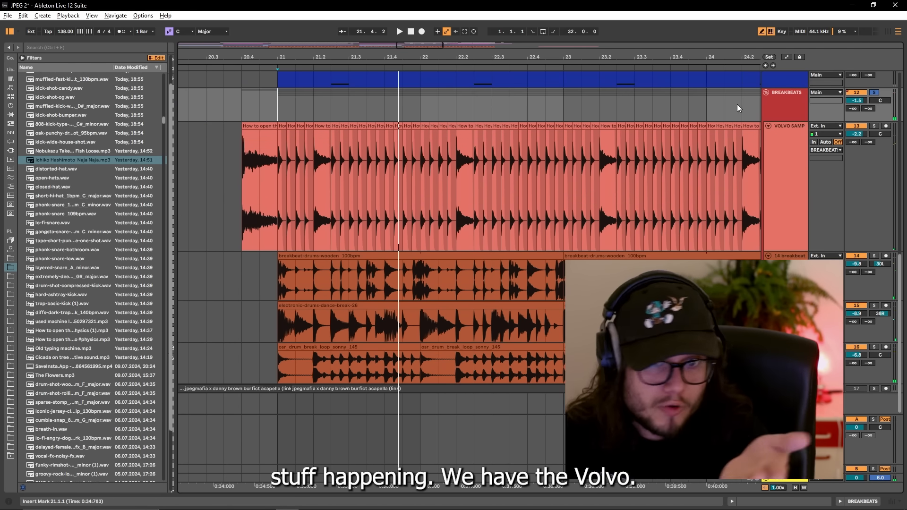
pyautogui.hotkey('shift', 'Left')
pyautogui.press('space')
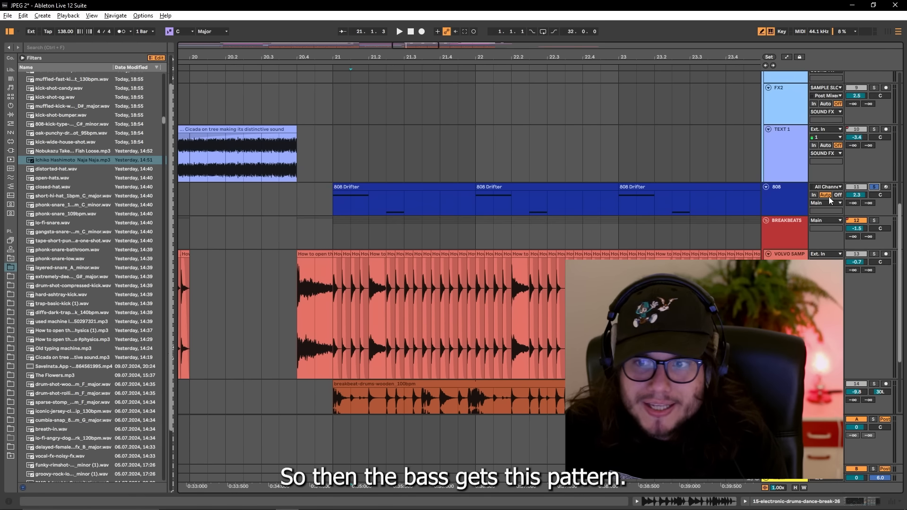
# Open the 808 Drifter clip at bar 21, select its G0 note, and play the soloed bass pattern.
pyautogui.scroll(3, 408, 201)
pyautogui.doubleClick(416, 190)
pyautogui.scroll(3, 415, 191)
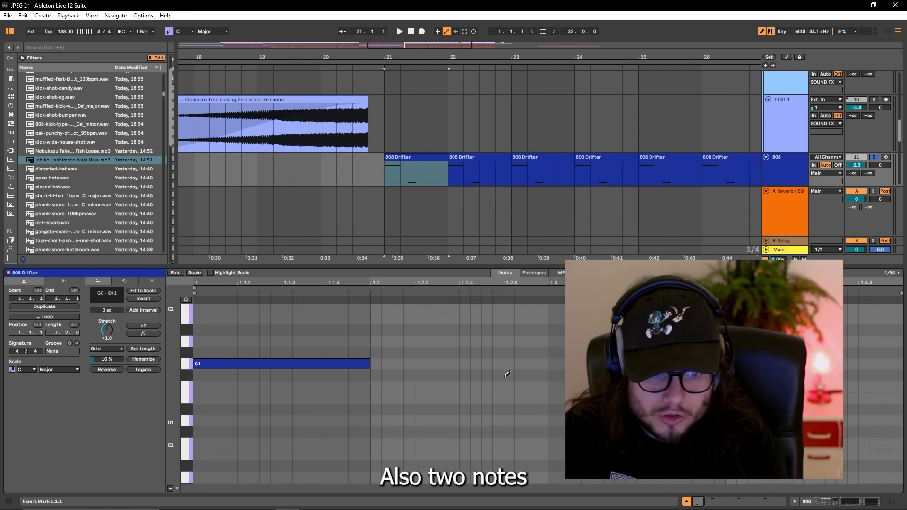
pyautogui.press('b')
pyautogui.moveTo(373, 349); pyautogui.dragTo(288, 308)
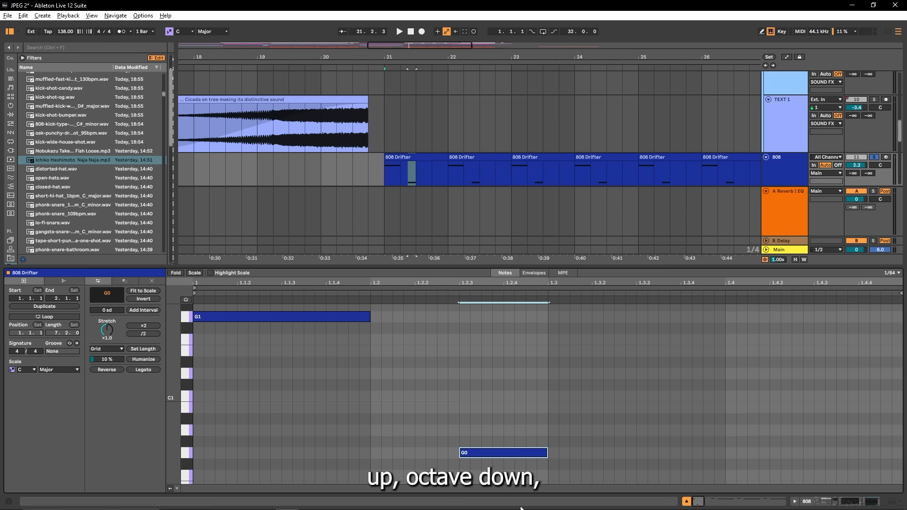
pyautogui.press('space')
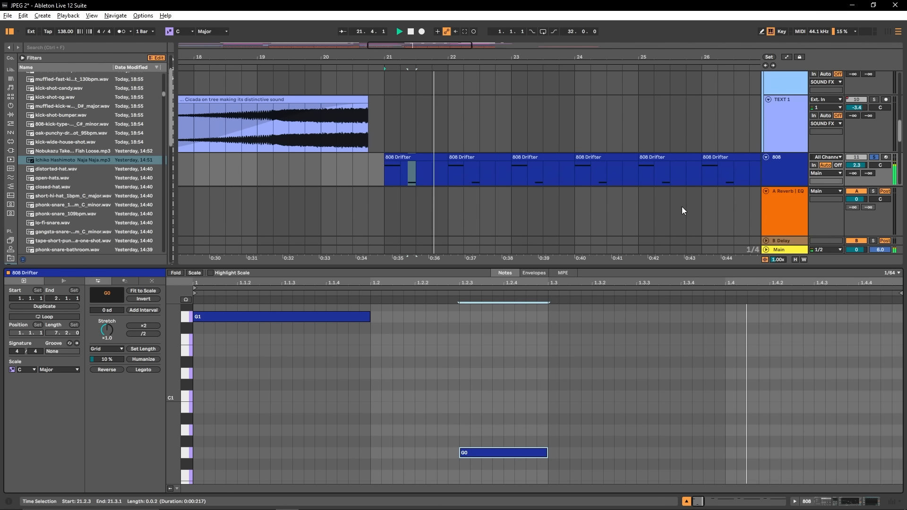
# Clear the 808 solo and play the full arrangement from bar 21, examining the breakbeat, drum and sample tracks.
pyautogui.scroll(-3, 528, 193)
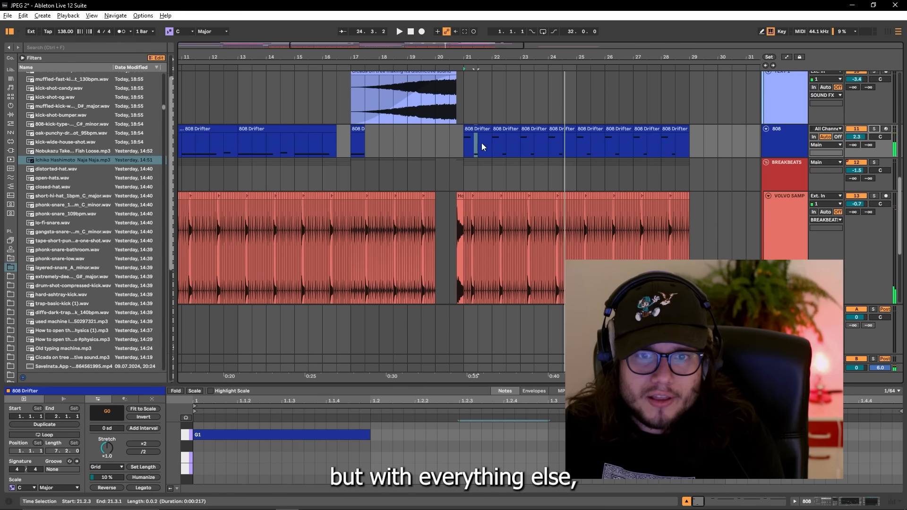
pyautogui.press('space')
pyautogui.scroll(-10, 444, 151)
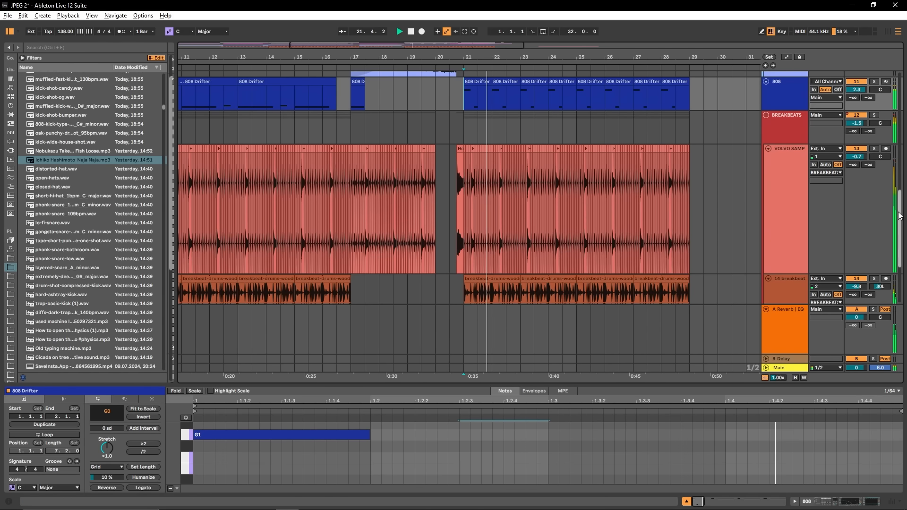
pyautogui.scroll(12, 902, 246)
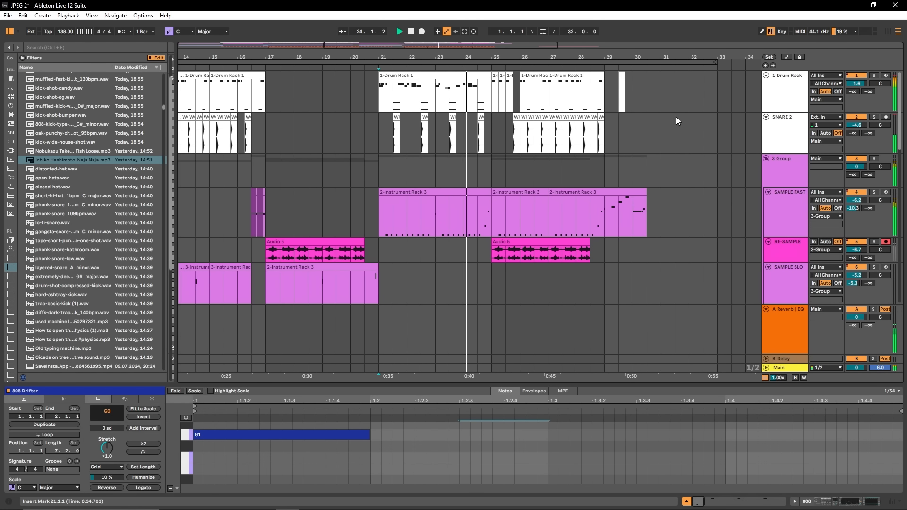
# Select bars 21 to 24 across the tracks and on SNARE 2 alone, and play into the denser snare pattern after bar 25.
pyautogui.moveTo(482, 132); pyautogui.dragTo(379, 95)
pyautogui.press('space')
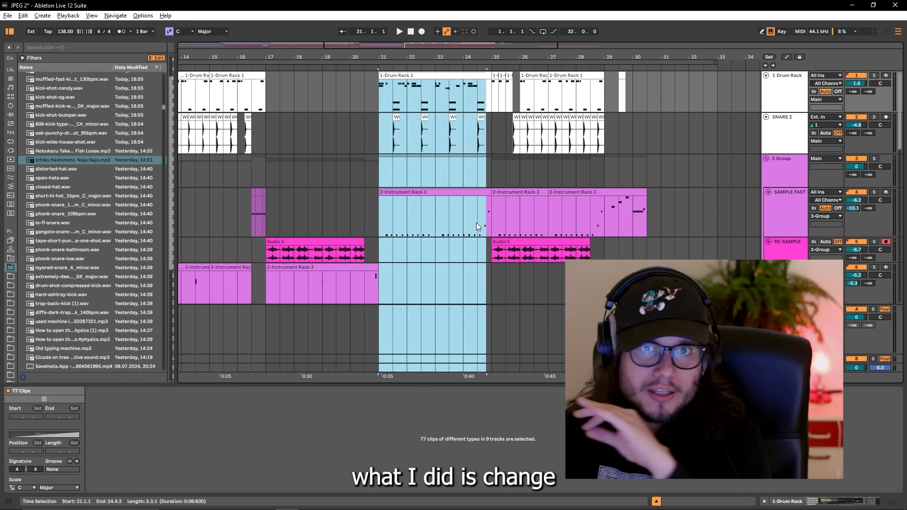
pyautogui.moveTo(494, 118); pyautogui.dragTo(377, 139)
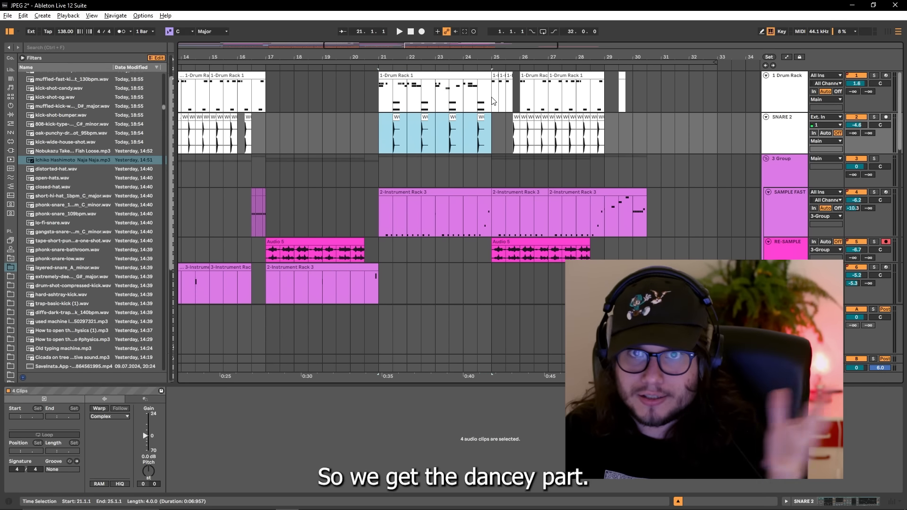
pyautogui.press('space')
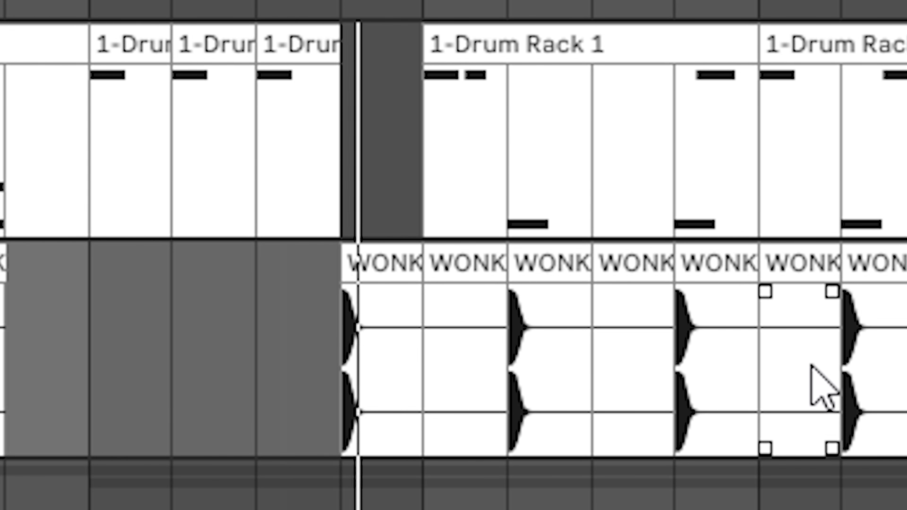
# Select the span of the three short Drum Rack clips at bar 25 and play from there.
pyautogui.moveTo(109, 189); pyautogui.dragTo(359, 193)
pyautogui.press('space')
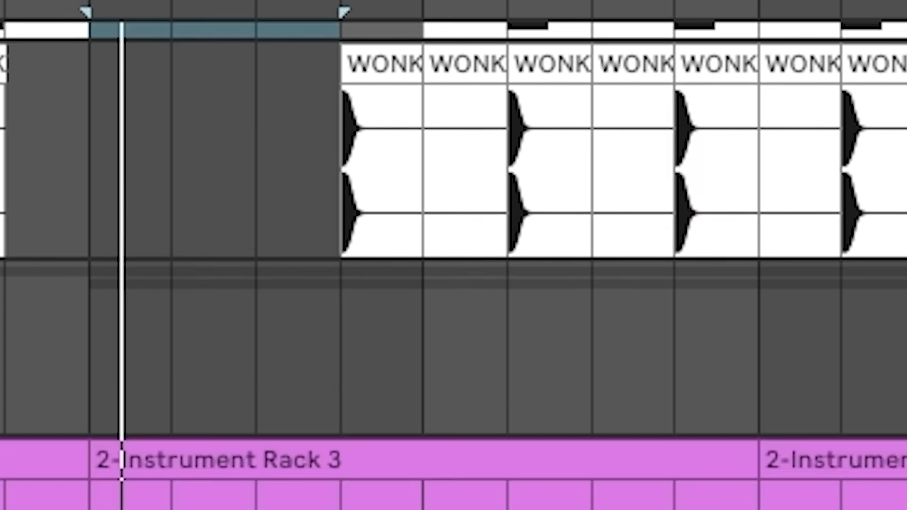
# Select the WONKA Snare clip at 25.4 on SNARE 2 and examine the gap in the Drum Rack track above it.
pyautogui.scroll(3, 454, 265)
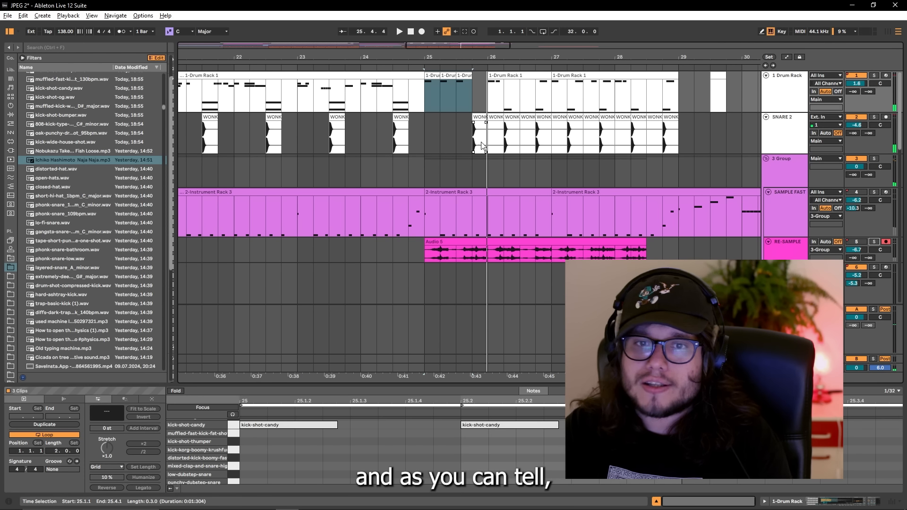
pyautogui.click(389, 323)
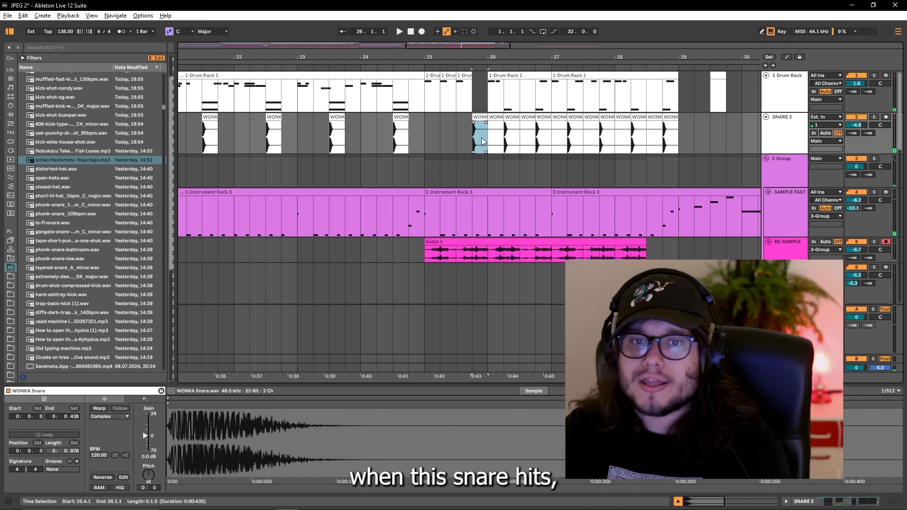
pyautogui.scroll(3, 472, 168)
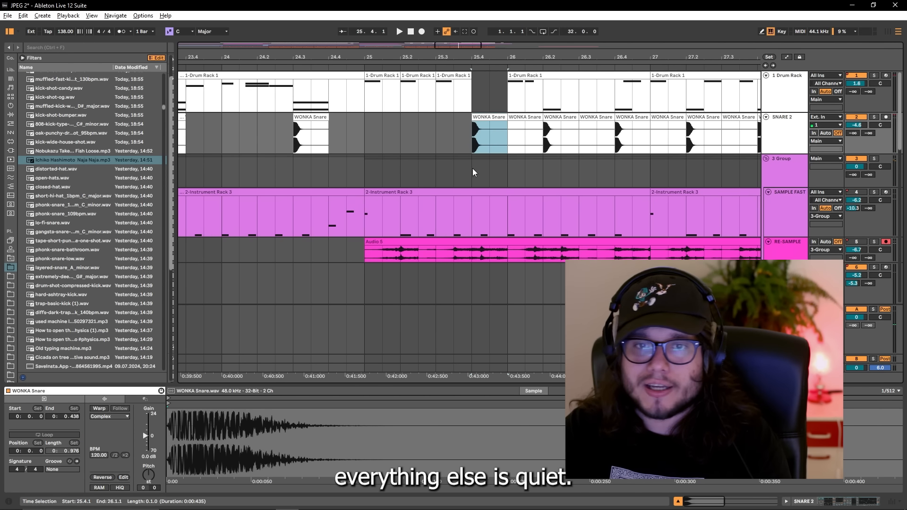
pyautogui.hscroll(1, 473, 168)
# Play the full arrangement, set the SAMPLE FAST track volume to -2.5 dB, and adjust the RE-SAMPLE track volume.
pyautogui.press('a')
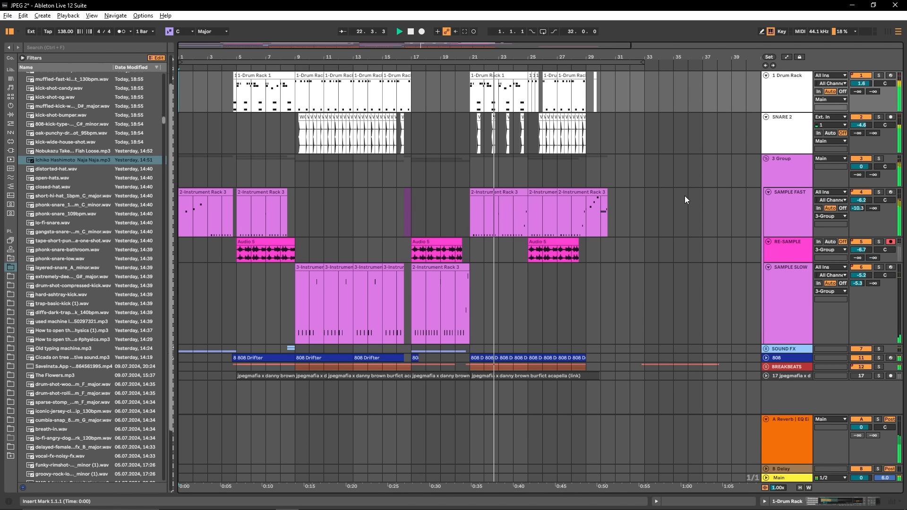
pyautogui.moveTo(859, 199); pyautogui.dragTo(861, 202)
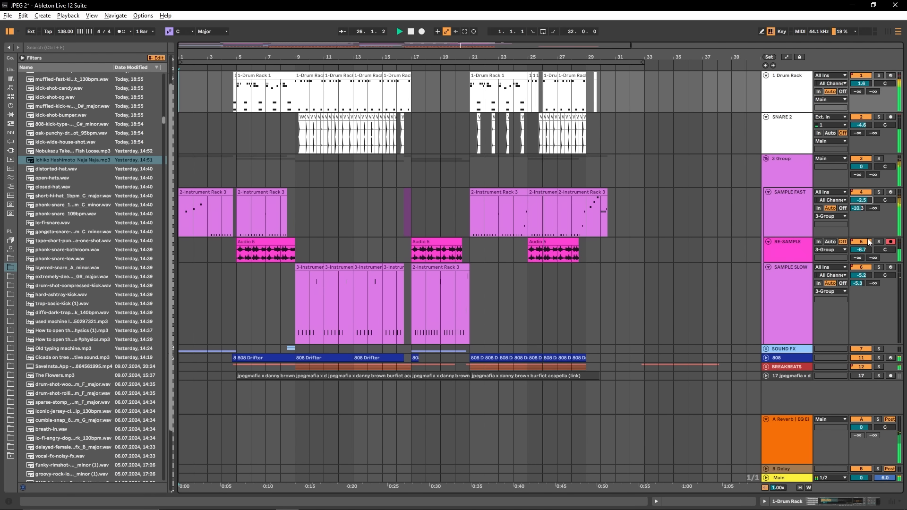
pyautogui.moveTo(853, 262); pyautogui.dragTo(853, 235)
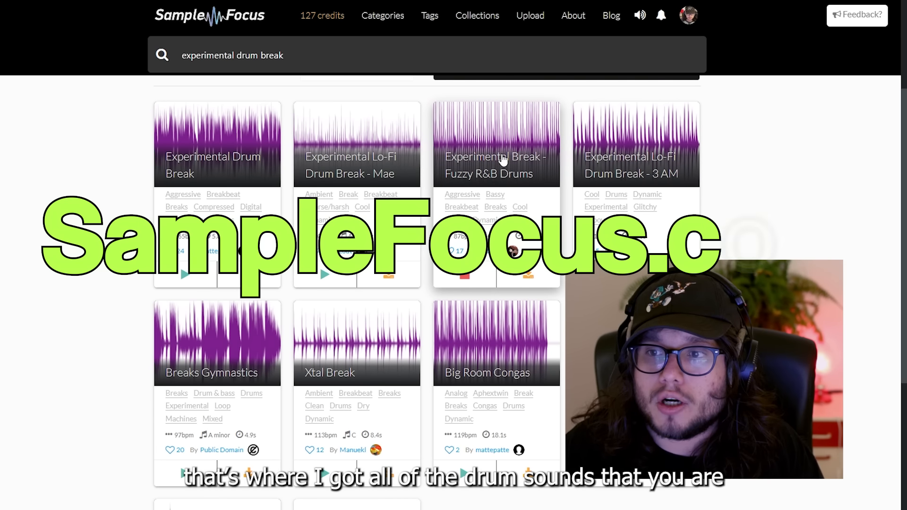
# Audition the soloed 14 breakbeat and 15 electronic drum loops in the BREAKBEATS group from bar 21.
pyautogui.moveTo(600, 171)
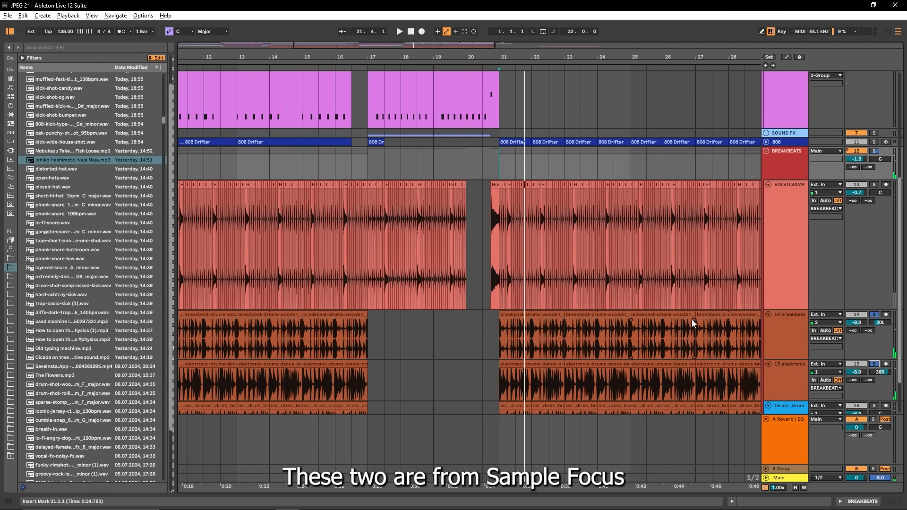
pyautogui.scroll(-2, 692, 319)
pyautogui.press('space')
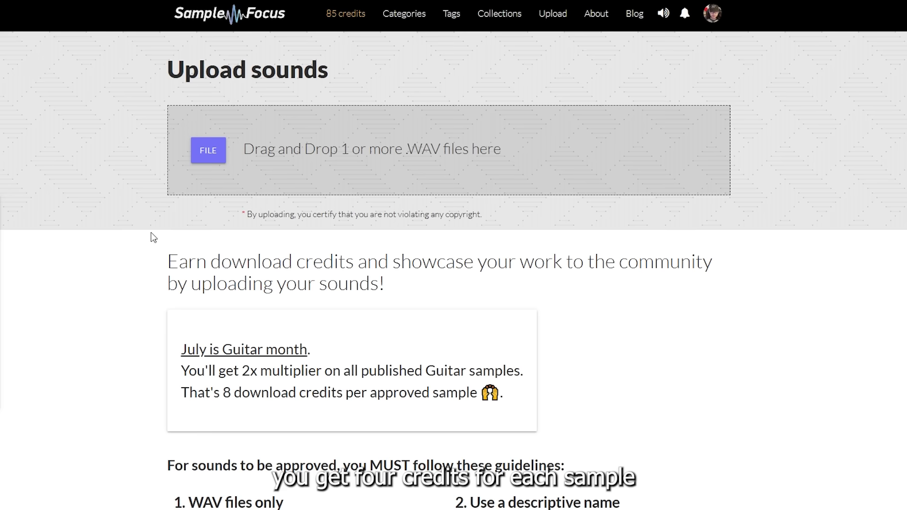
# Read the credit offer and sound approval guidelines on the Sample Focus upload page.
pyautogui.scroll(-1, 153, 237)
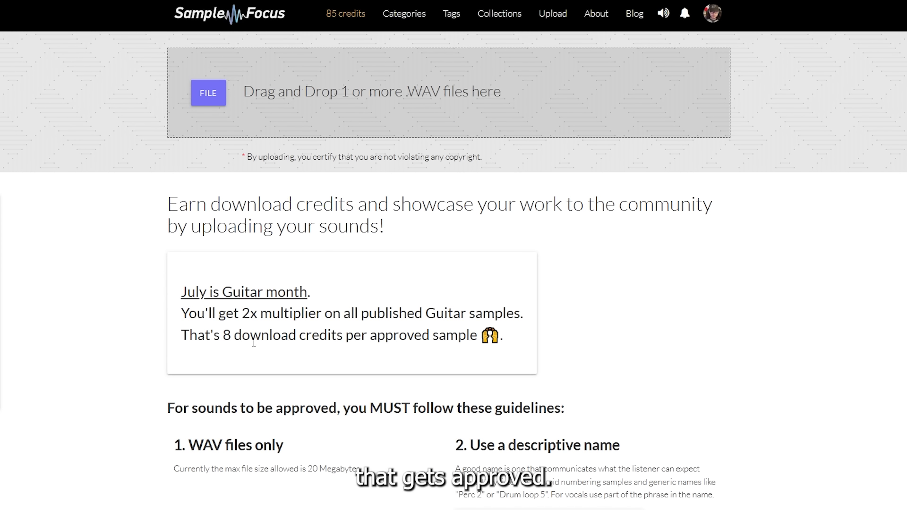
pyautogui.click(162, 345)
pyautogui.scroll(-1, 135, 203)
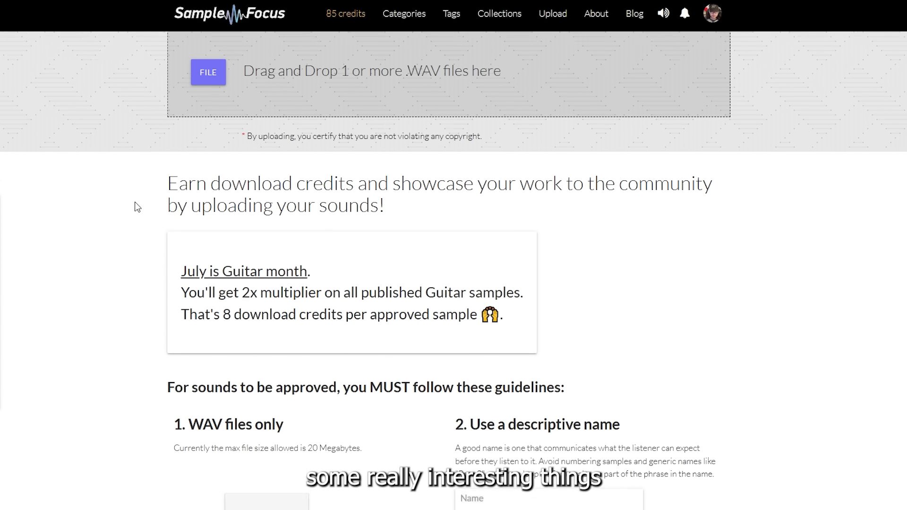